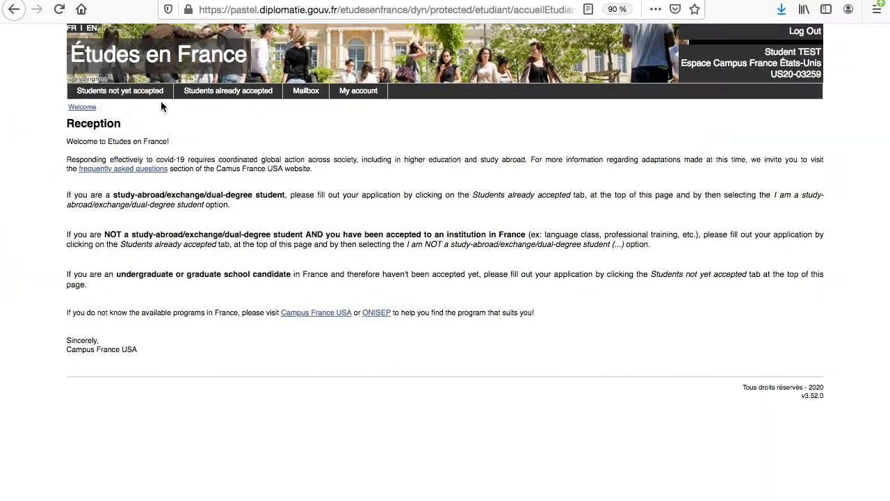
# Step: Open the application for students not yet accepted and go to its 1.1 Personal information page
pyautogui.click(165, 98)
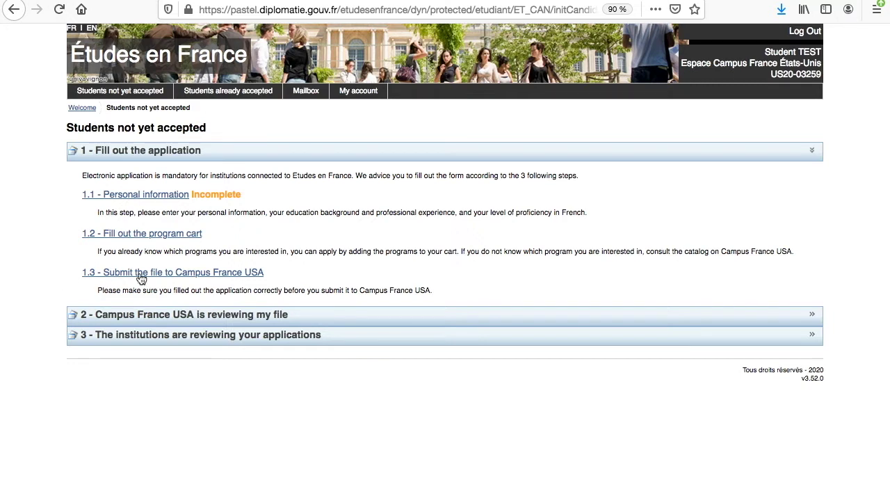
pyautogui.click(184, 201)
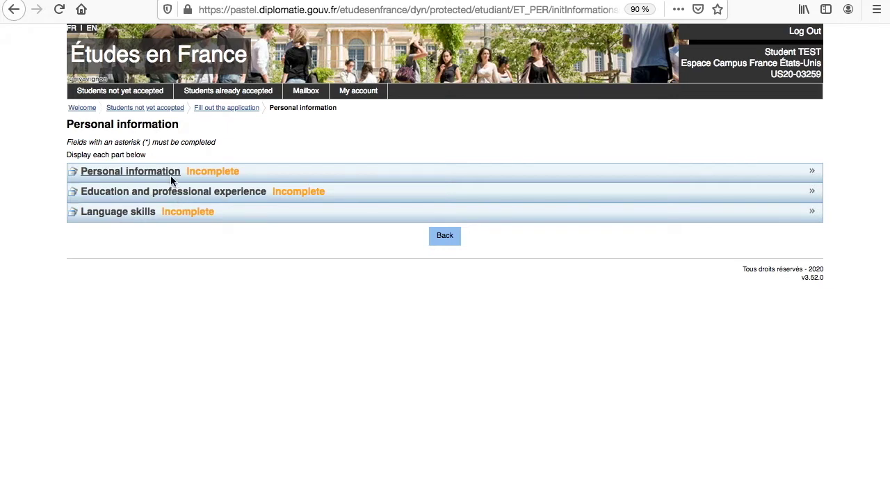
# Step: Expand Personal information and set the Headshot image as the identity photograph
pyautogui.click(171, 172)
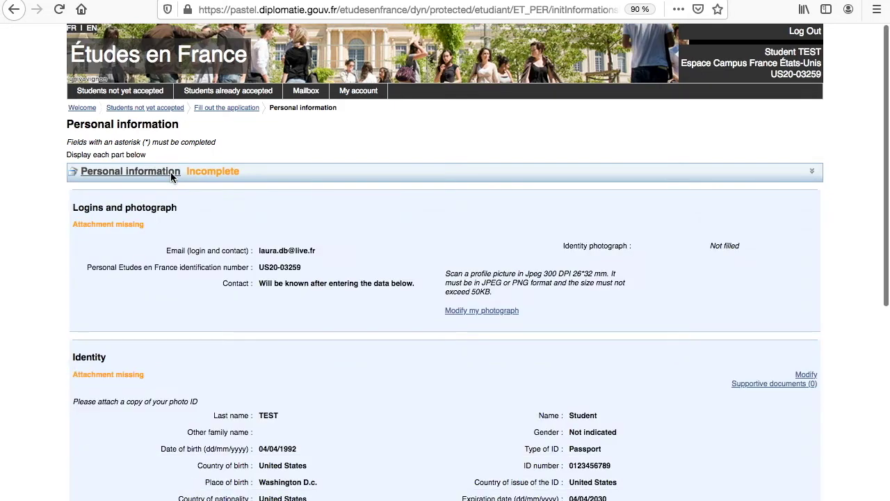
pyautogui.click(503, 317)
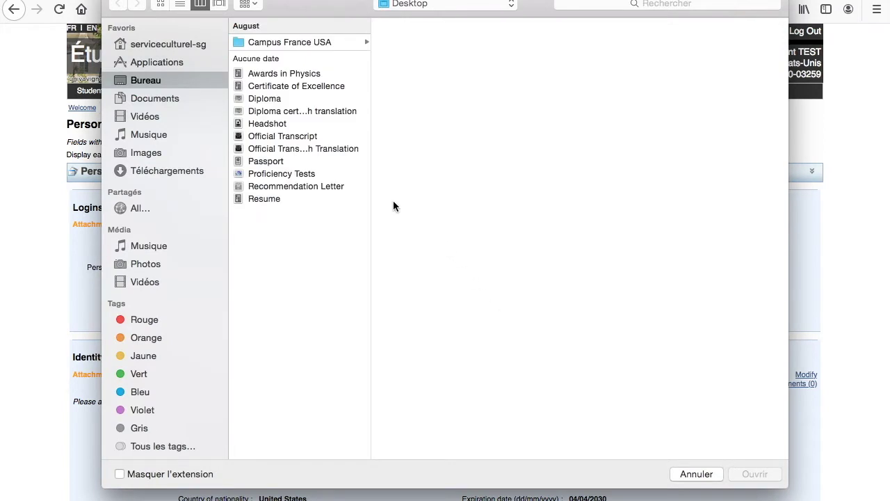
pyautogui.click(291, 124)
pyautogui.click(776, 476)
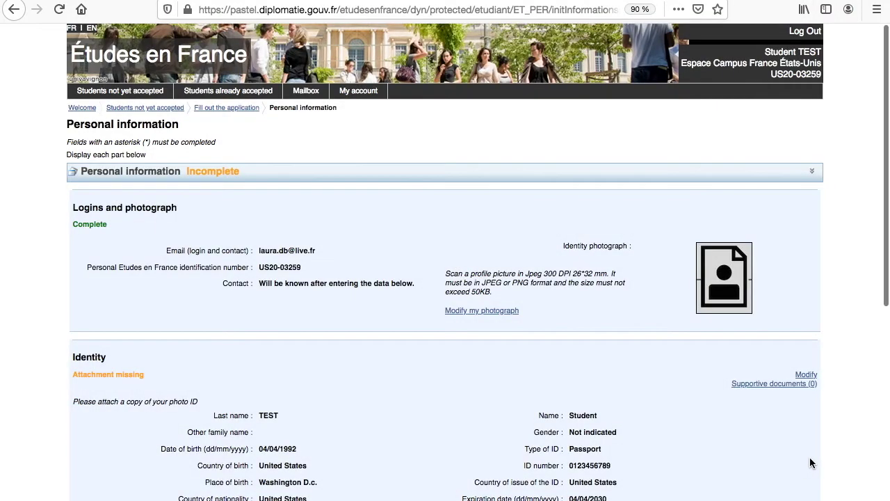
pyautogui.scroll(-4, 809, 456)
pyautogui.scroll(-1, 810, 461)
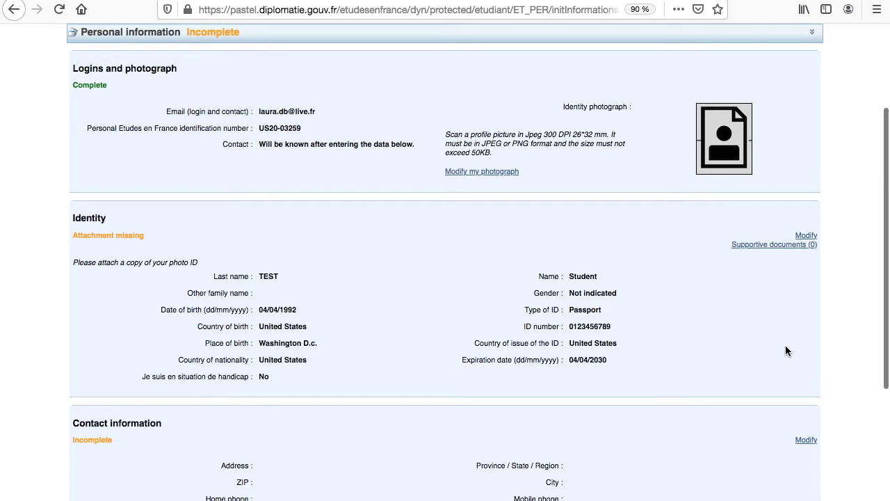
# Step: Attach the Passport file as the identity supporting document
pyautogui.click(775, 246)
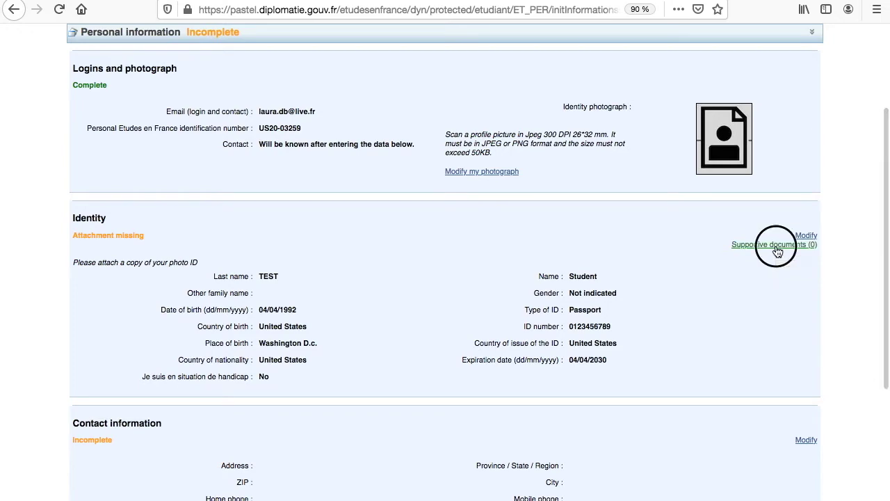
pyautogui.click(602, 294)
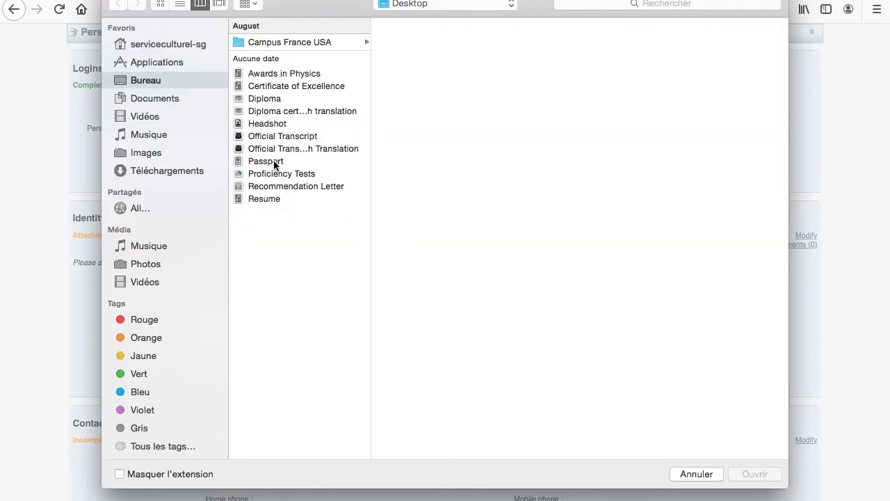
pyautogui.doubleClick(273, 160)
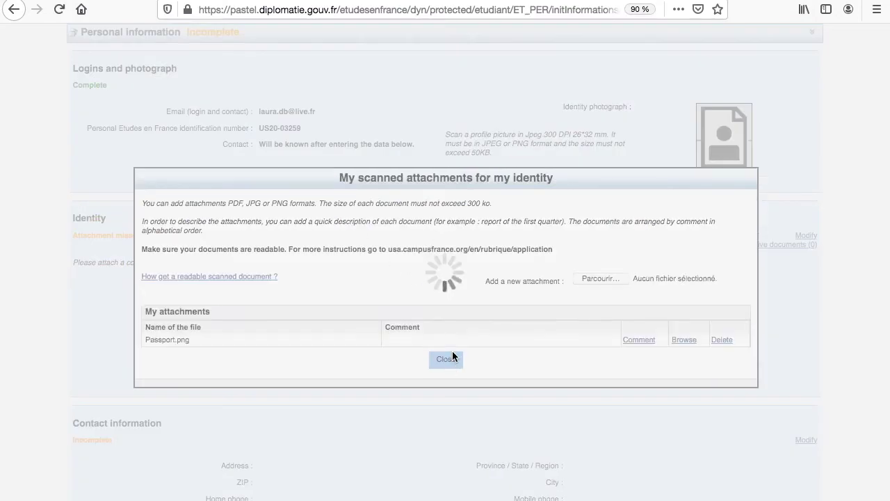
pyautogui.click(452, 358)
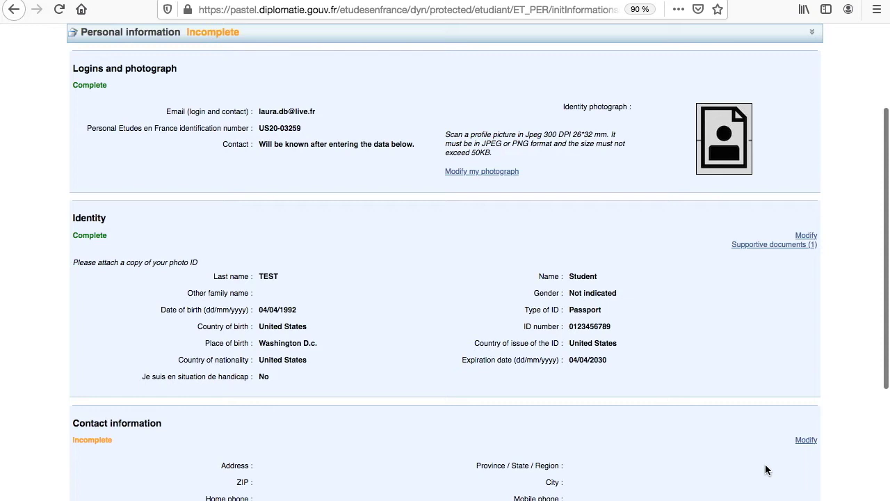
# Step: Fill in the contact street address, ZIP code, state Alabama and city Alabaster
pyautogui.scroll(-3, 764, 469)
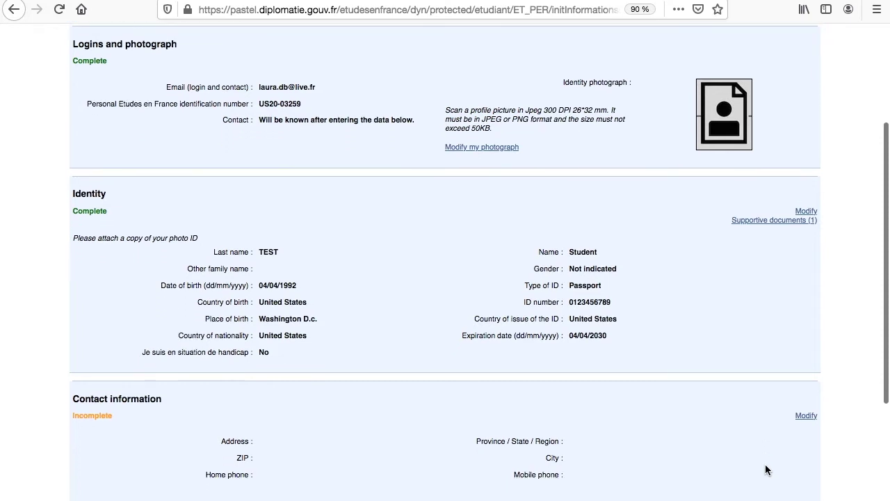
pyautogui.scroll(-2, 765, 470)
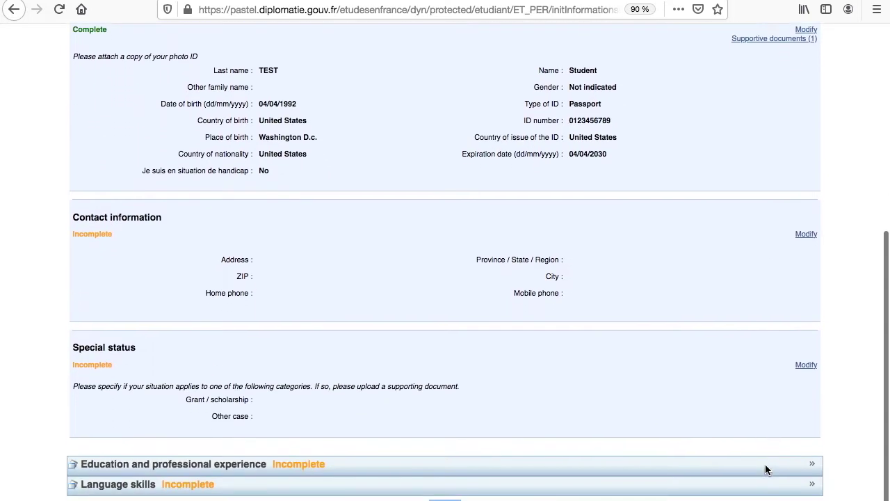
pyautogui.click(806, 230)
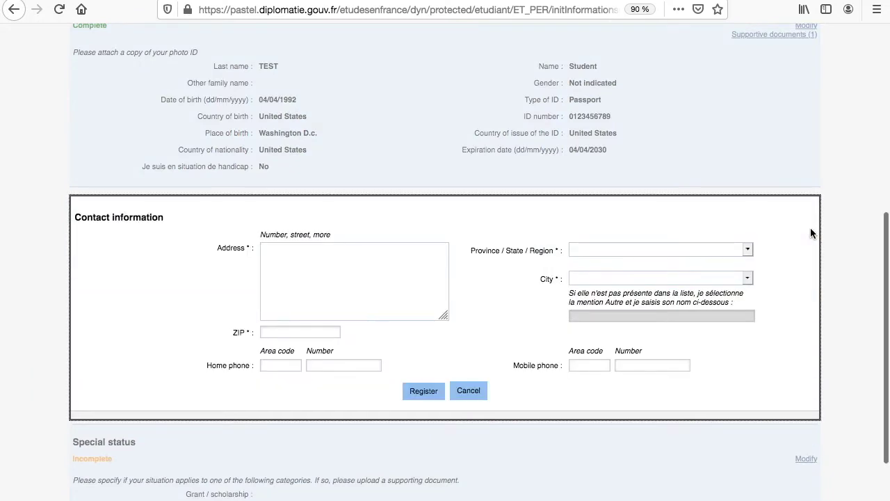
pyautogui.scroll(-2, 810, 233)
pyautogui.click(377, 220)
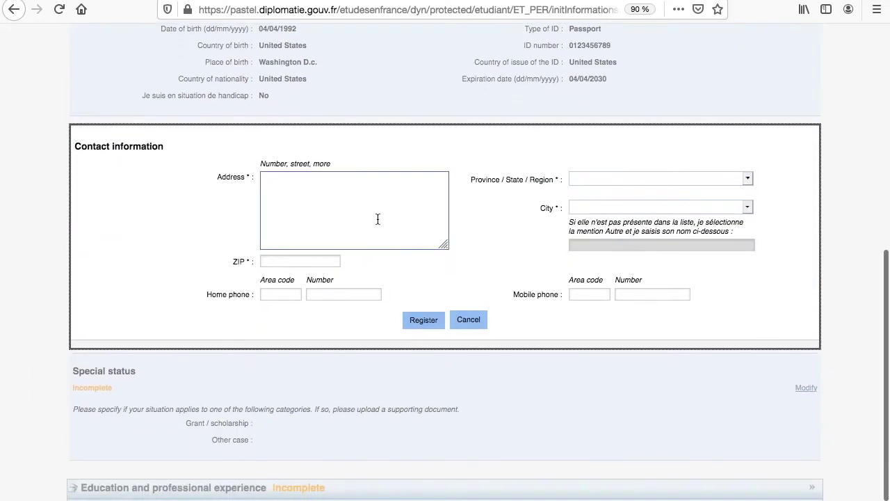
pyautogui.write('My address')
pyautogui.click(327, 262)
pyautogui.write('20001')
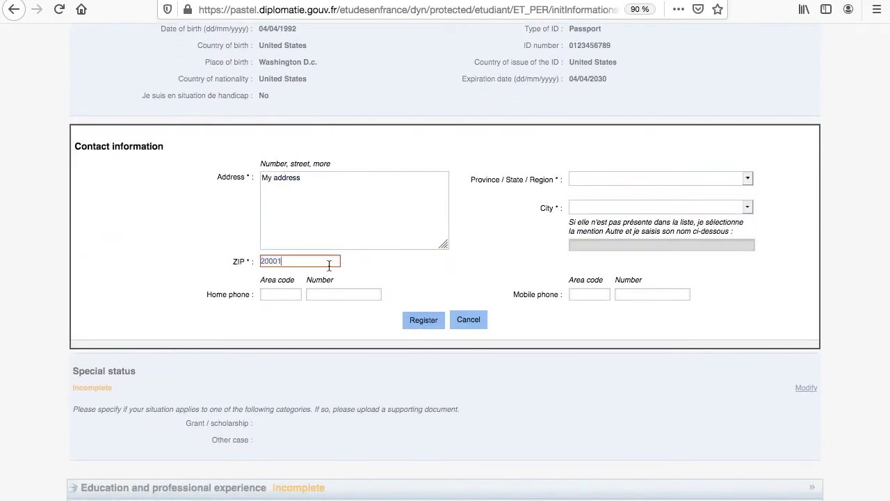
pyautogui.press('Tab')
pyautogui.click(579, 179)
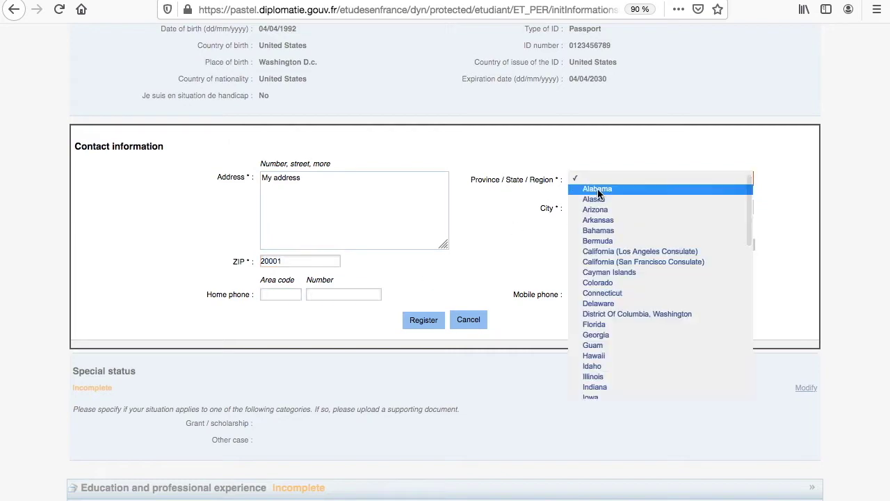
pyautogui.click(591, 187)
pyautogui.click(616, 206)
pyautogui.click(616, 217)
# Step: Enter the mobile phone number and save the contact information
pyautogui.click(589, 294)
pyautogui.write('123')
pyautogui.press('Tab')
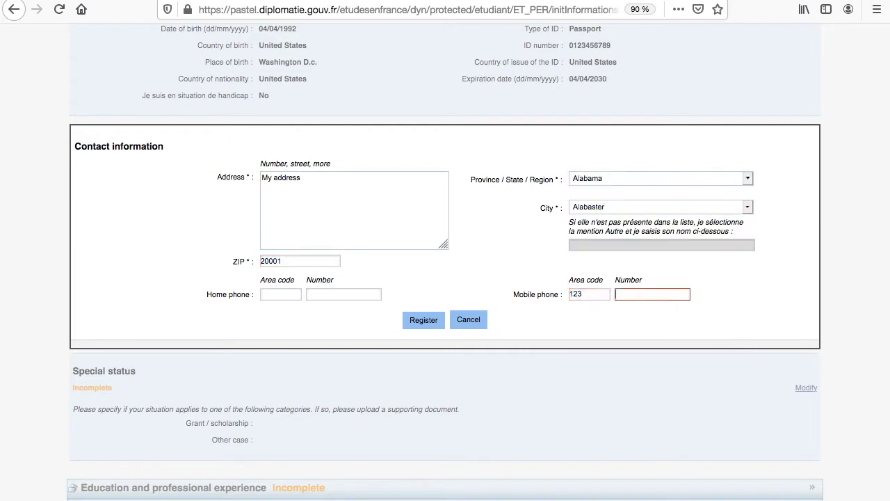
pyautogui.write('45678')
pyautogui.click(419, 324)
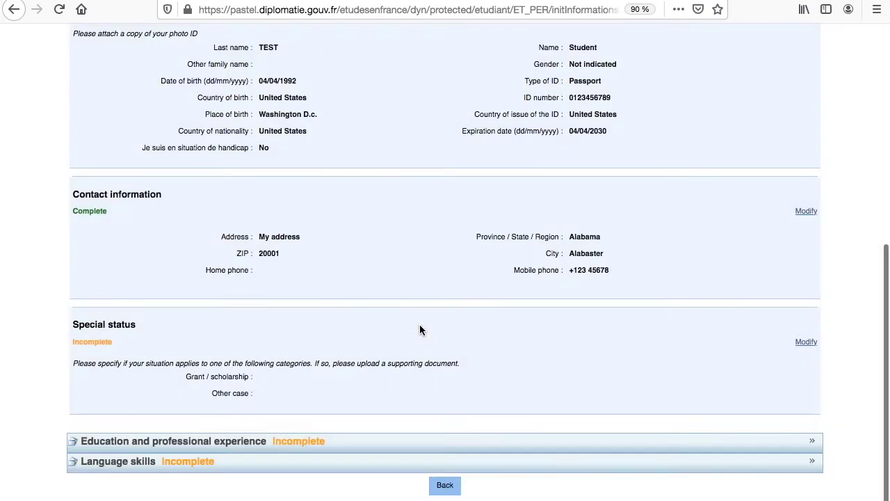
# Step: Declare that no grant, scholarship or other special case applies and save the special status
pyautogui.click(808, 342)
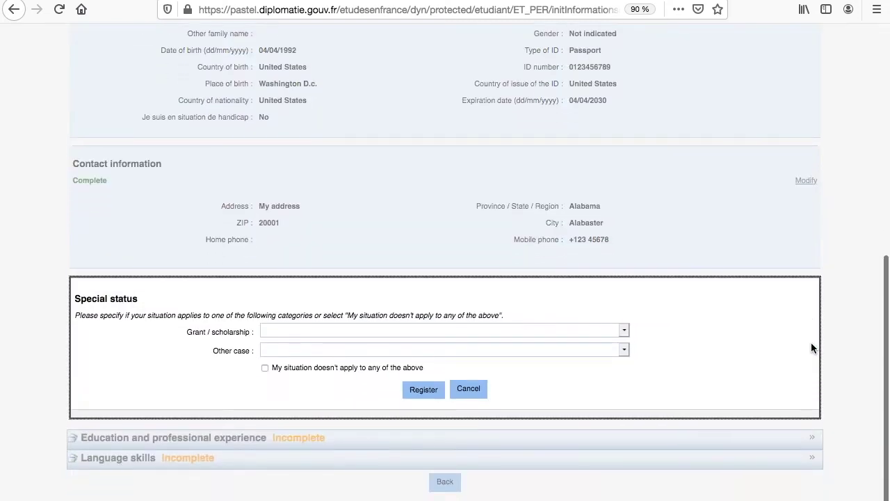
pyautogui.click(623, 331)
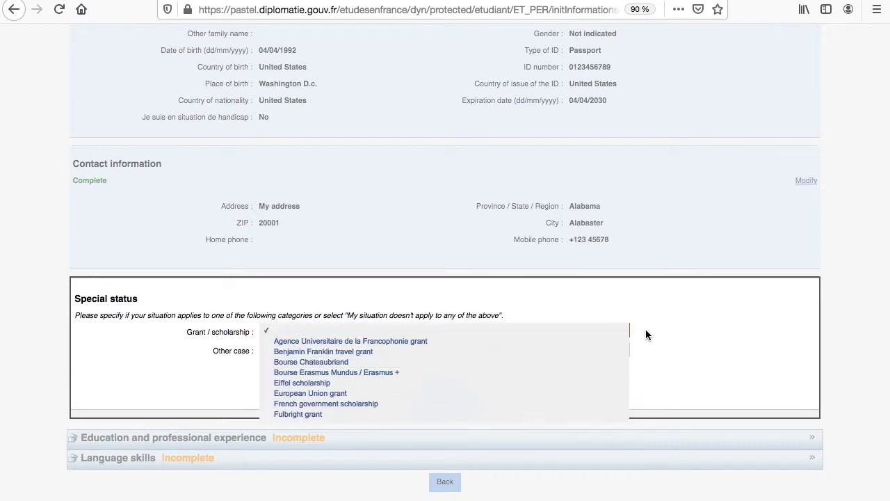
pyautogui.click(648, 332)
pyautogui.click(624, 351)
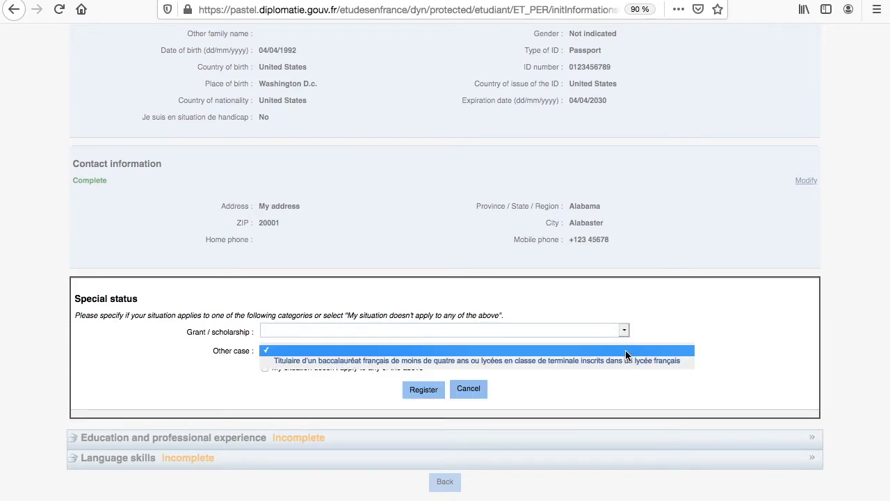
pyautogui.click(333, 392)
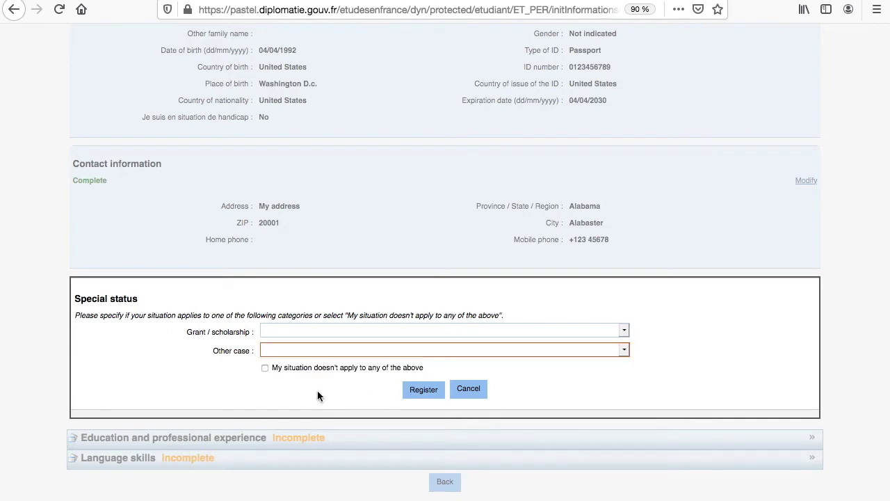
pyautogui.click(265, 367)
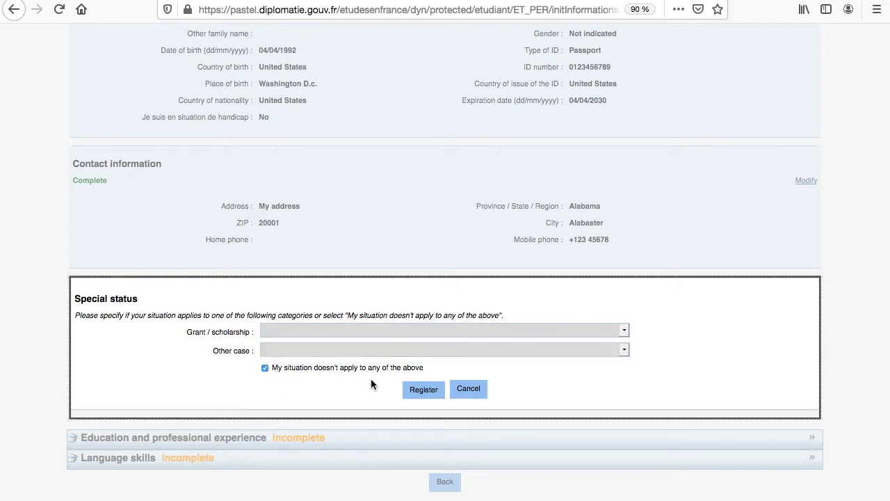
pyautogui.click(423, 388)
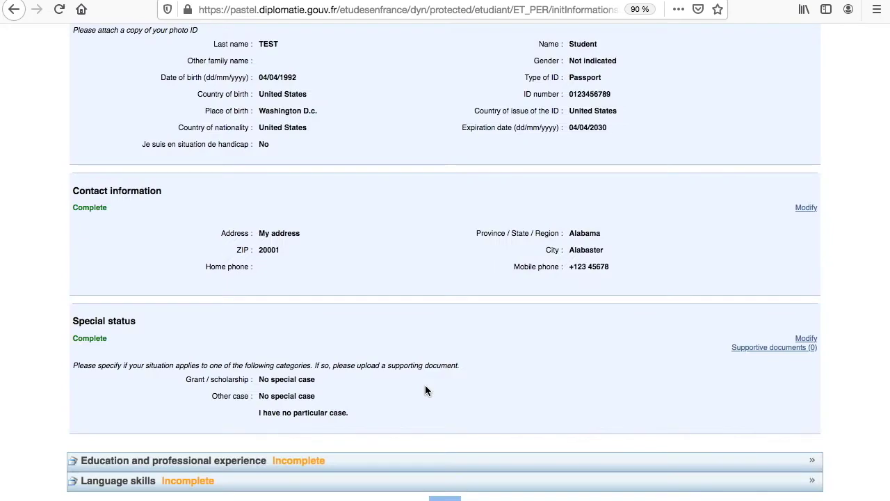
pyautogui.scroll(5, 673, 288)
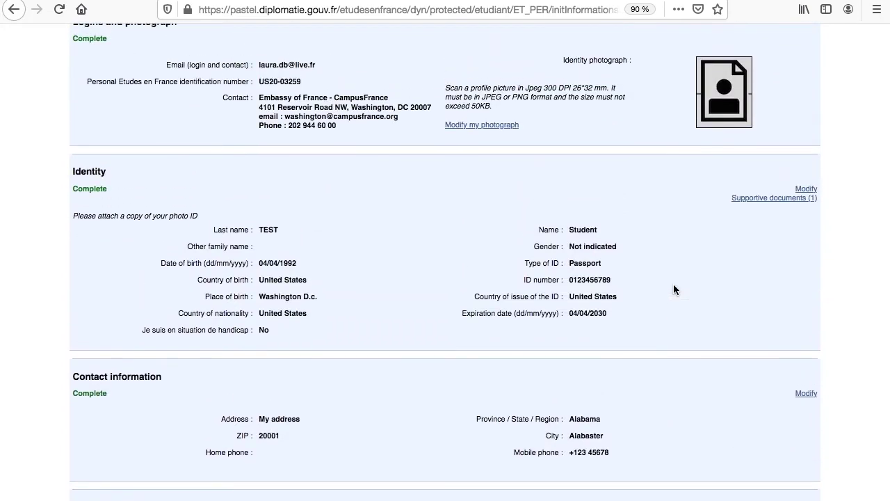
pyautogui.scroll(3, 673, 284)
pyautogui.click(636, 118)
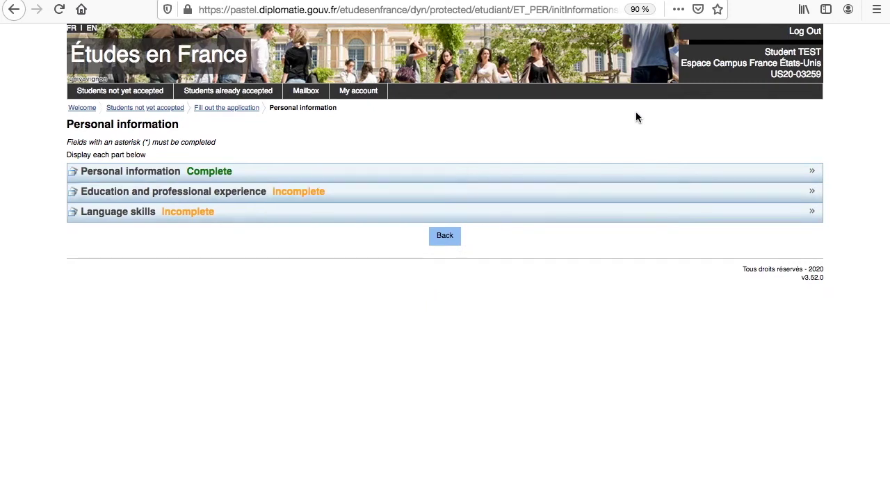
# Step: Expand Education and professional experience and browse for a resume file
pyautogui.click(742, 197)
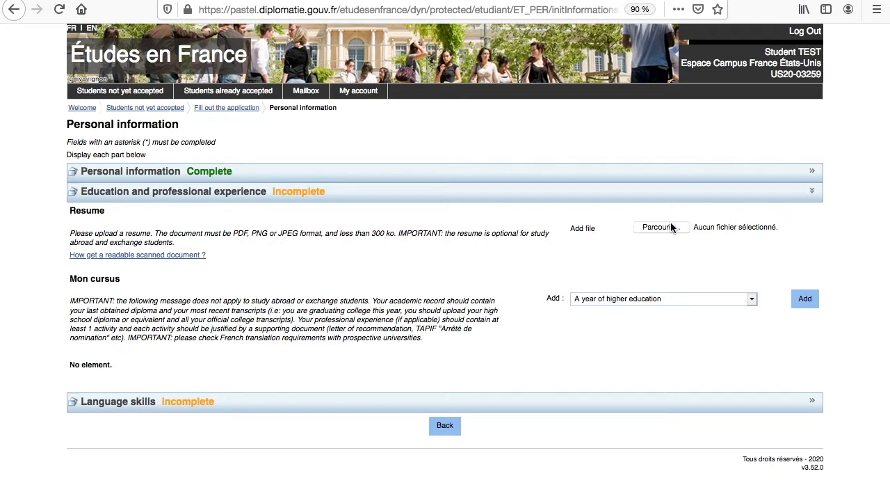
pyautogui.click(670, 223)
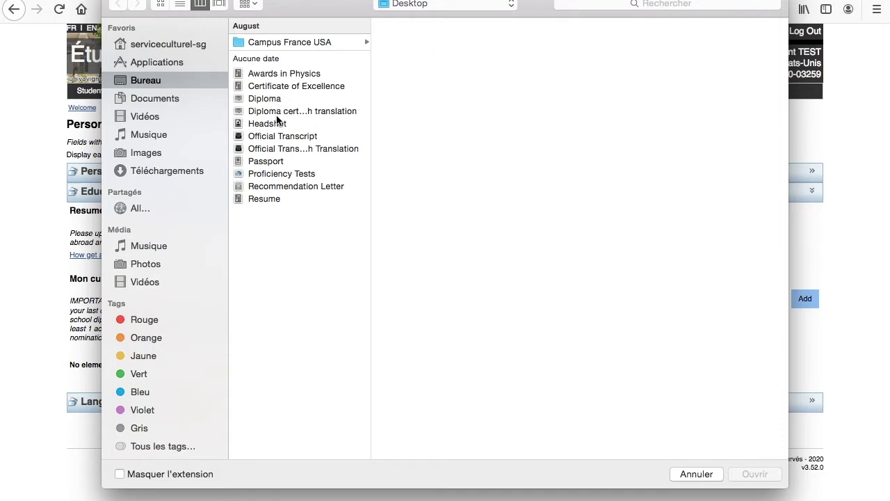
# Step: Upload Resume.png as the resume
pyautogui.click(273, 200)
pyautogui.click(751, 473)
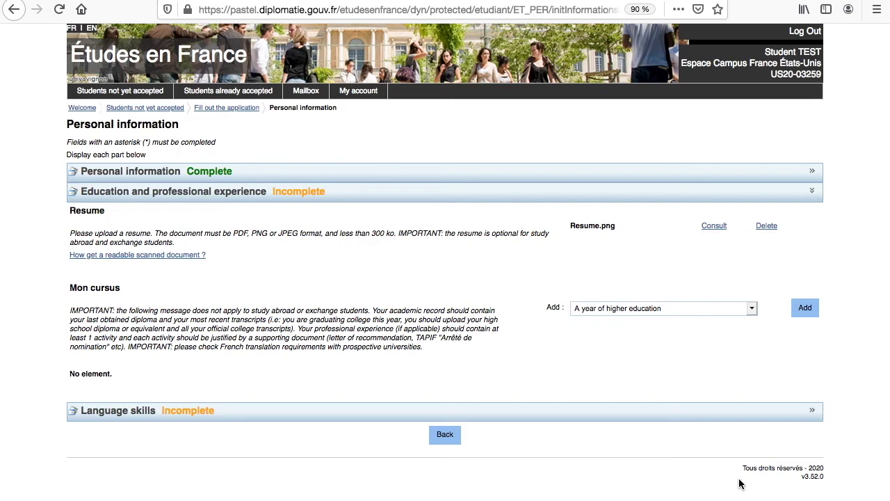
pyautogui.click(752, 310)
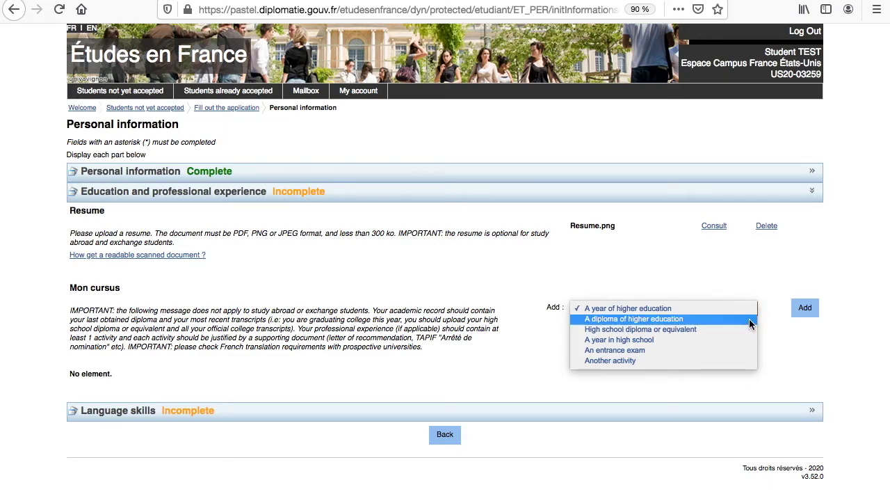
# Step: Add a 2020 higher-education diploma from 'My University' in Alabaster, Alabama
pyautogui.click(749, 321)
pyautogui.click(805, 313)
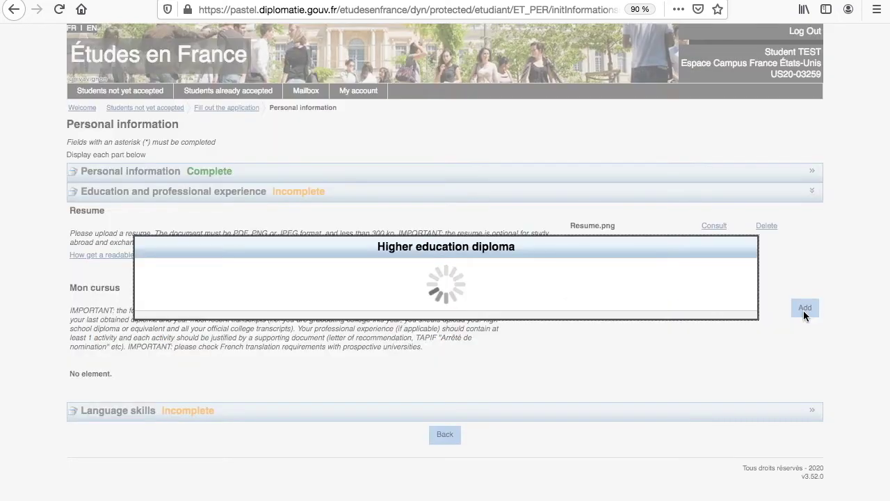
pyautogui.click(477, 95)
pyautogui.click(360, 116)
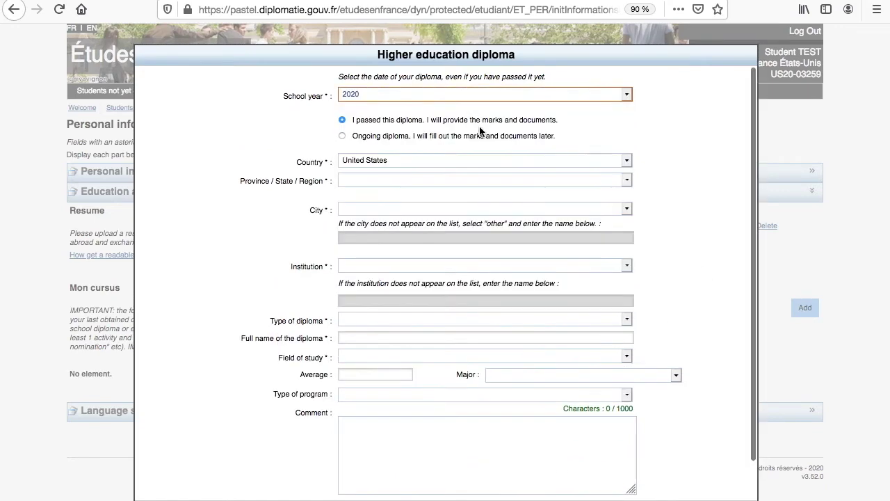
pyautogui.click(571, 164)
pyautogui.click(362, 185)
pyautogui.click(626, 201)
pyautogui.click(615, 208)
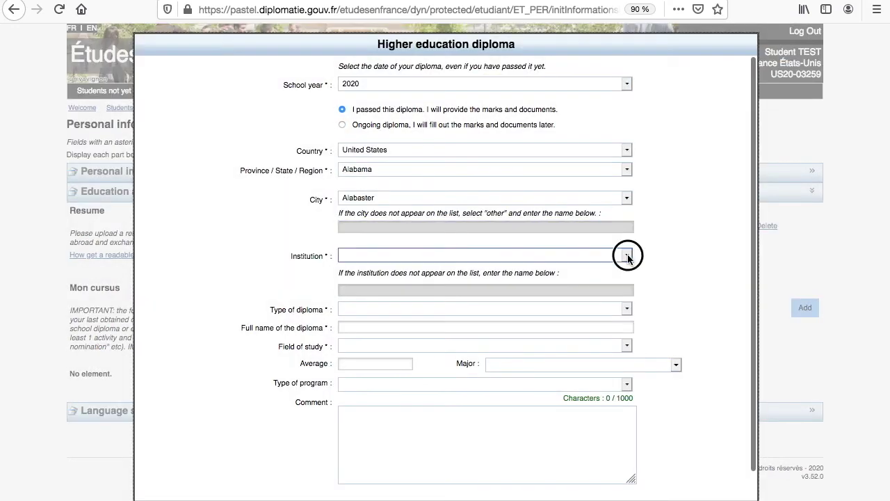
pyautogui.click(627, 255)
pyautogui.click(620, 279)
pyautogui.write('My University')
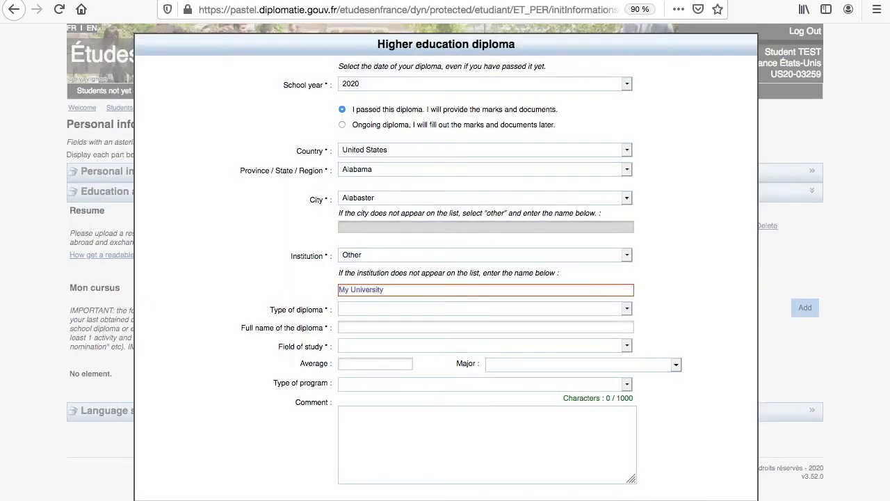
# Step: Set the diploma to a Bachelor's degree named 'Bachelor's of Sciences' in Agronomy - Agroalimentary
pyautogui.click(567, 309)
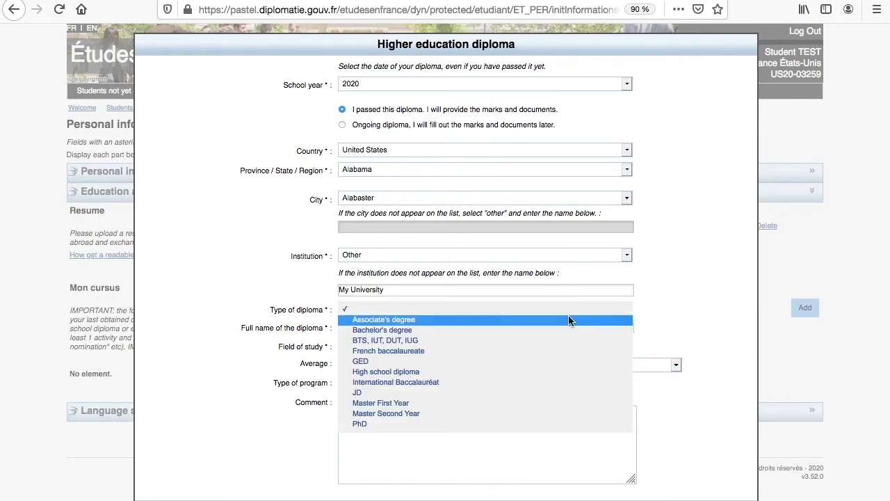
pyautogui.click(546, 322)
pyautogui.click(543, 330)
pyautogui.write("Bachelor's of Sciences")
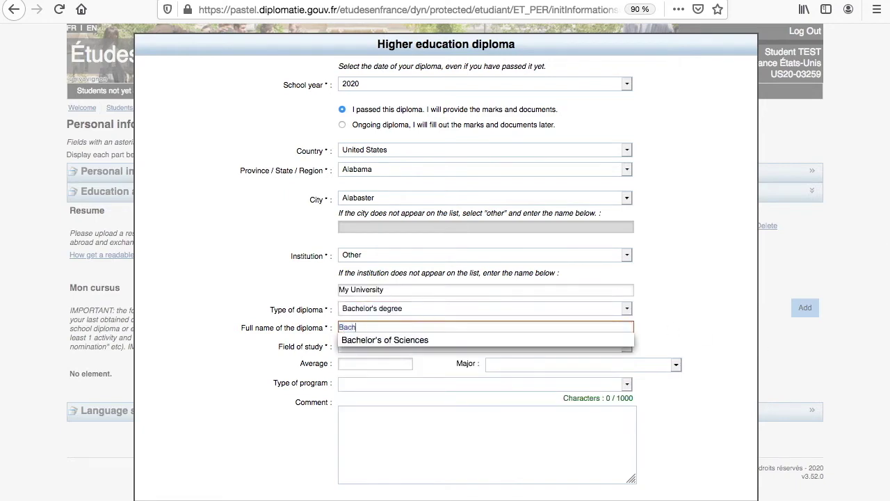
pyautogui.click(575, 340)
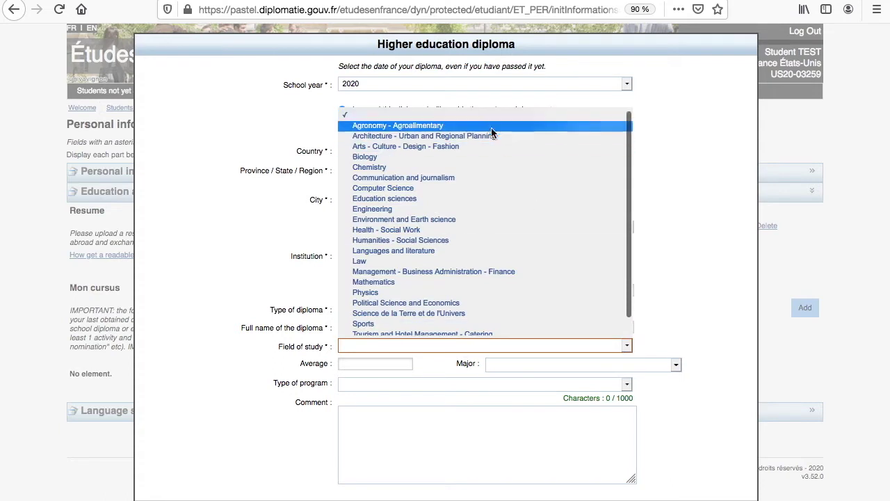
pyautogui.click(491, 179)
pyautogui.scroll(-1, 414, 433)
# Step: Enter average 3.8/4.00, distinction Very good, program type On site, and register the diploma
pyautogui.click(395, 334)
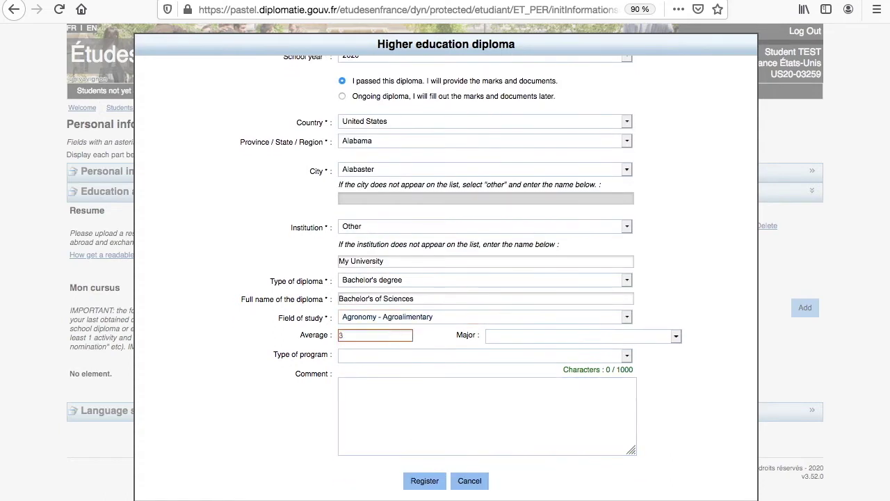
pyautogui.write('3.8/4.00')
pyautogui.click(541, 336)
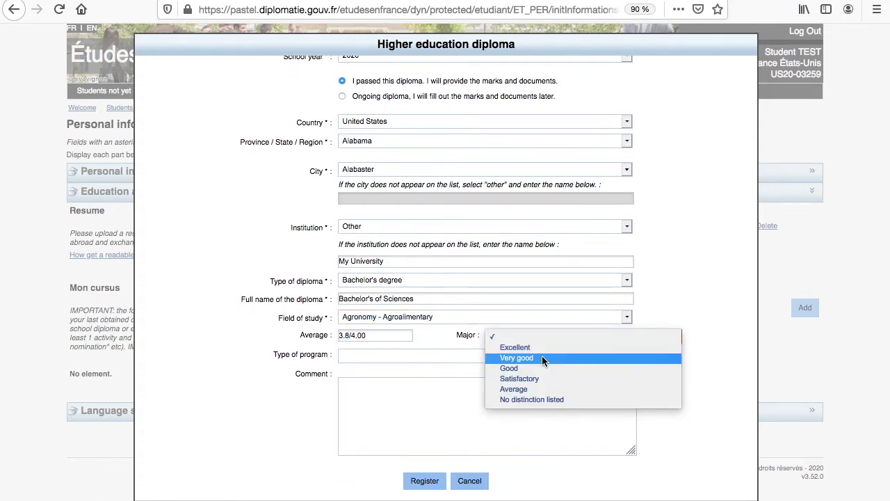
pyautogui.click(541, 358)
pyautogui.click(479, 357)
pyautogui.click(483, 388)
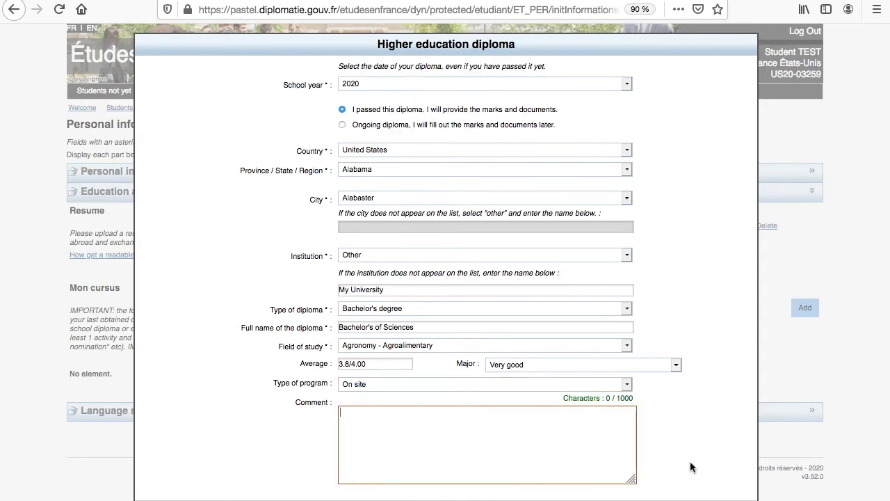
pyautogui.scroll(-1, 690, 461)
pyautogui.click(435, 480)
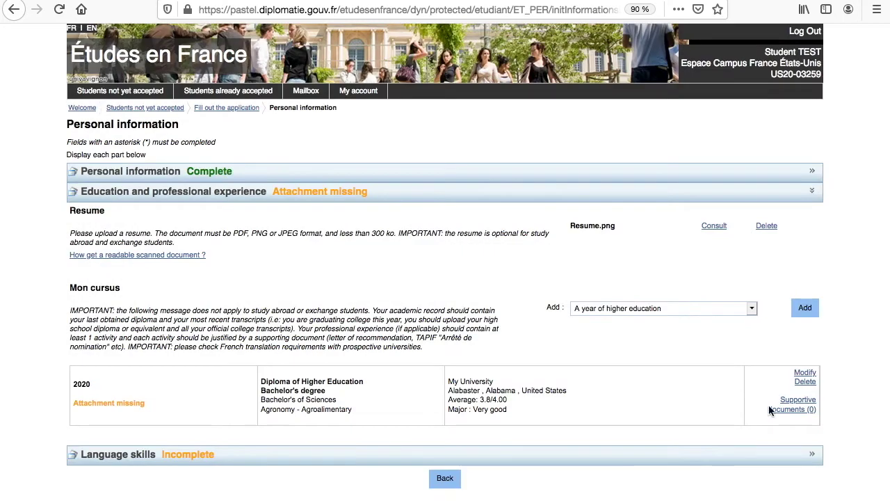
pyautogui.click(794, 409)
# Step: Attach the Diploma, Official Transcript, their certified French translations and the Certificate of Excellence
pyautogui.click(595, 295)
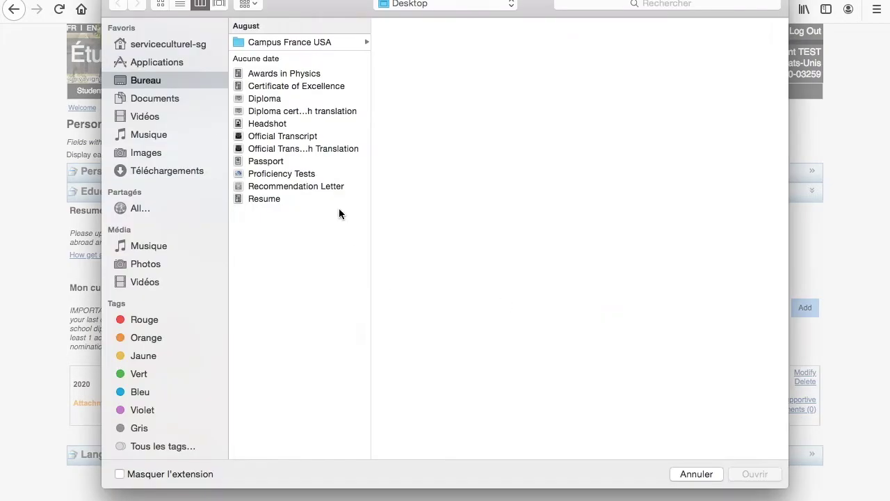
pyautogui.doubleClick(278, 98)
pyautogui.click(582, 280)
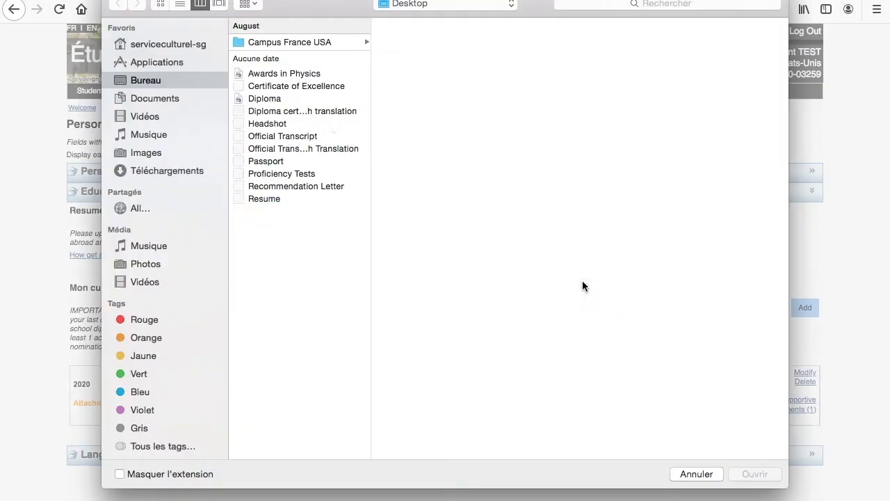
pyautogui.click(322, 113)
pyautogui.doubleClick(321, 113)
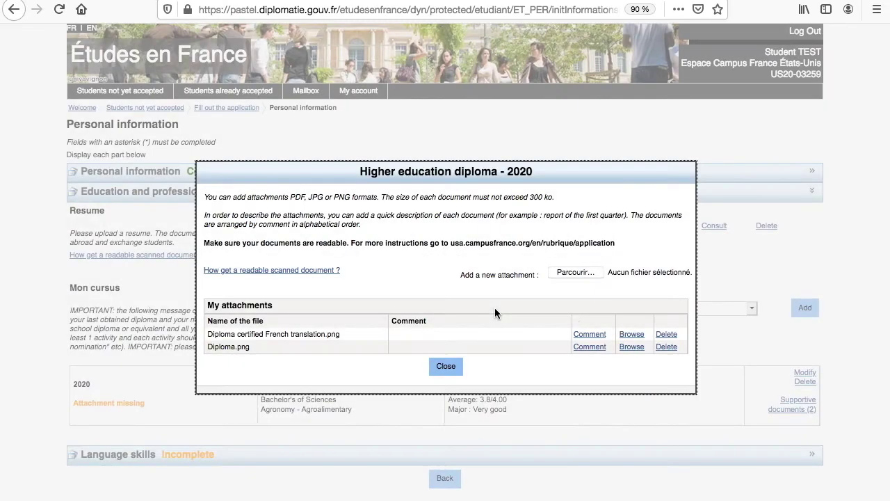
pyautogui.click(585, 276)
pyautogui.doubleClick(275, 136)
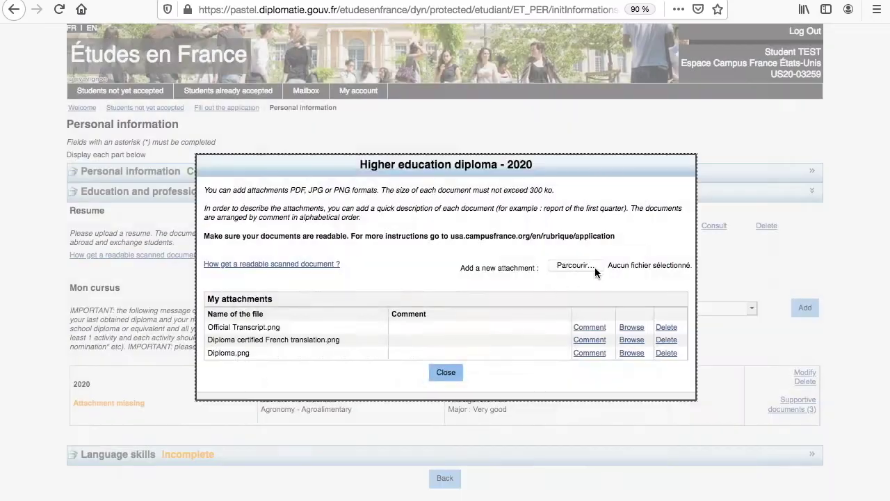
pyautogui.click(594, 267)
pyautogui.doubleClick(338, 148)
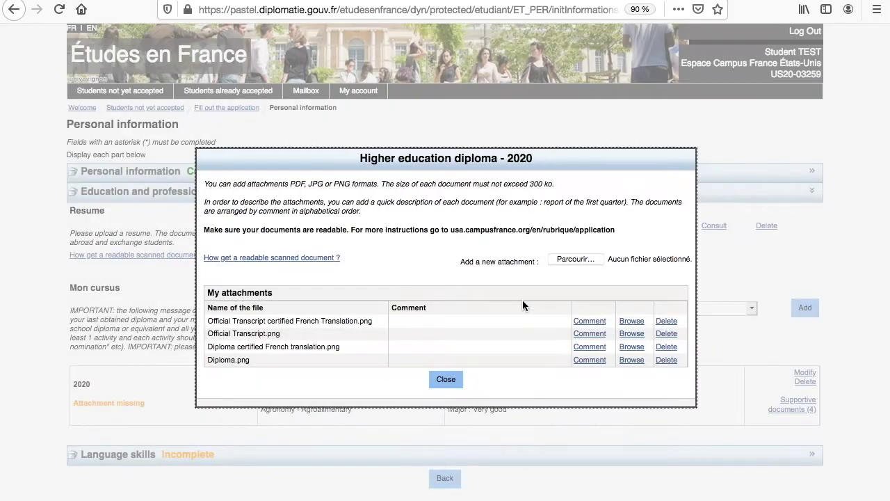
pyautogui.click(588, 261)
pyautogui.doubleClick(320, 85)
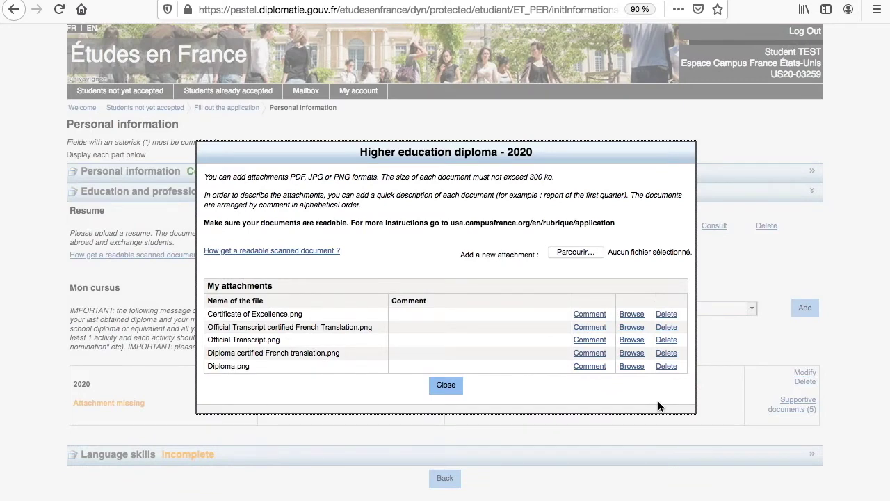
# Step: Add a 2020 activity titled 'Award in Physics' with a short description
pyautogui.click(456, 387)
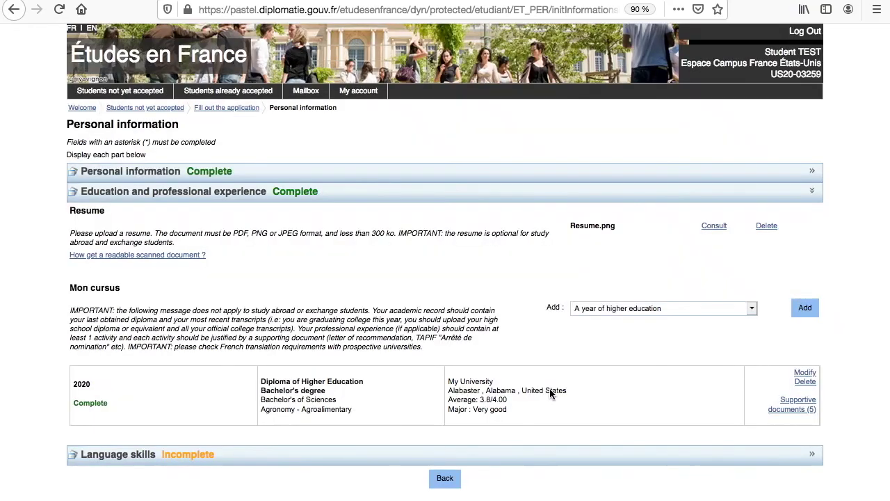
pyautogui.click(750, 308)
pyautogui.click(737, 360)
pyautogui.click(803, 307)
pyautogui.click(623, 161)
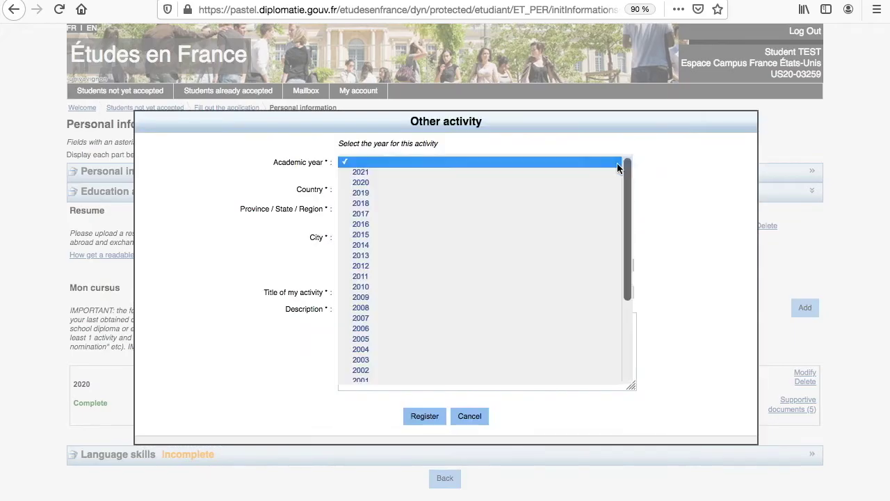
pyautogui.click(575, 226)
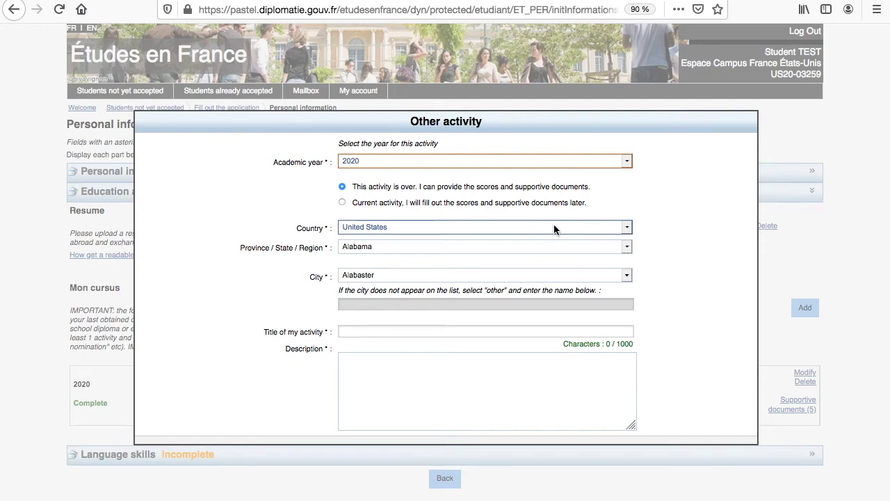
pyautogui.scroll(-2, 675, 344)
pyautogui.click(528, 291)
pyautogui.write('Award in Physics')
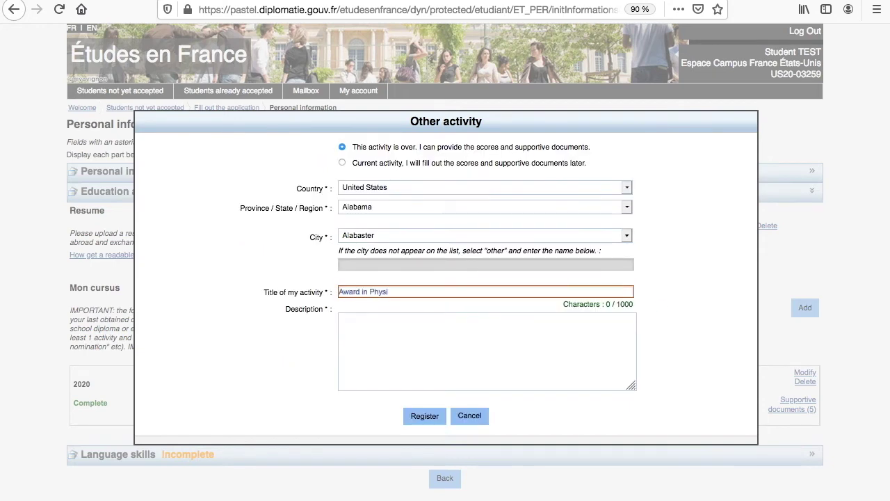
pyautogui.click(567, 341)
pyautogui.write('I have been awarded ...')
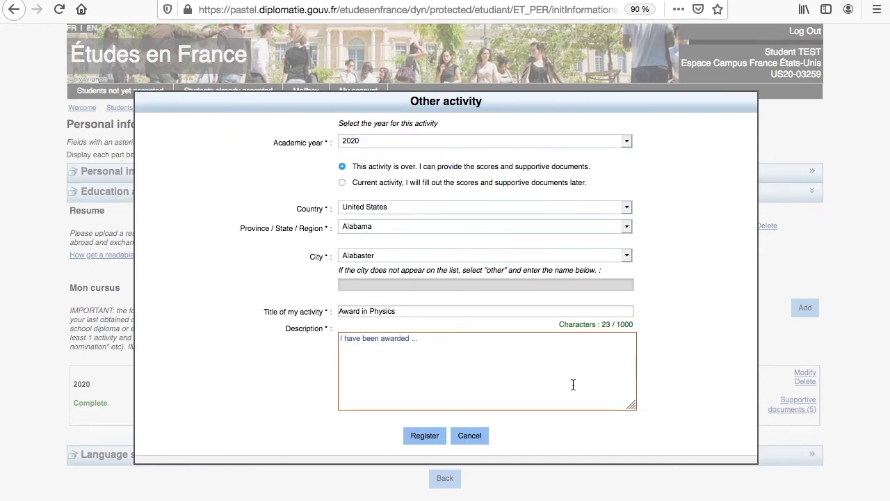
pyautogui.click(429, 437)
# Step: Attach Awards in Physics.png to the award with the comment 'My award'
pyautogui.click(797, 400)
pyautogui.click(642, 340)
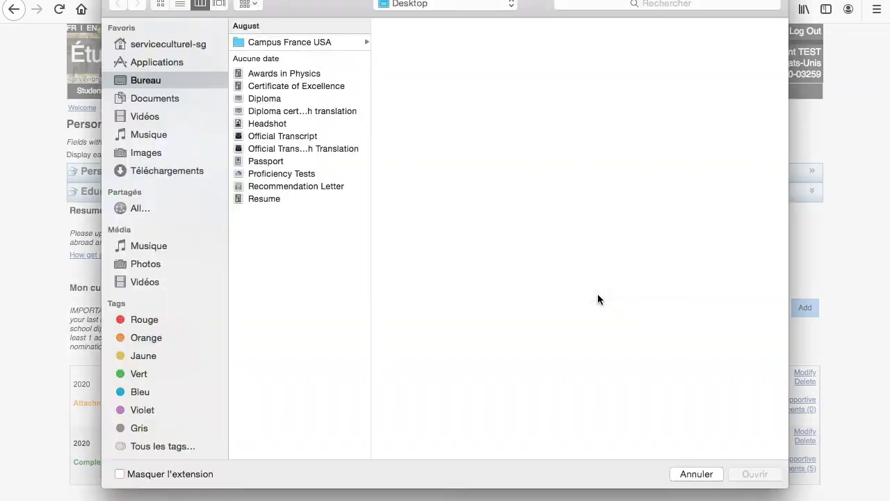
pyautogui.press('Return')
pyautogui.click(523, 342)
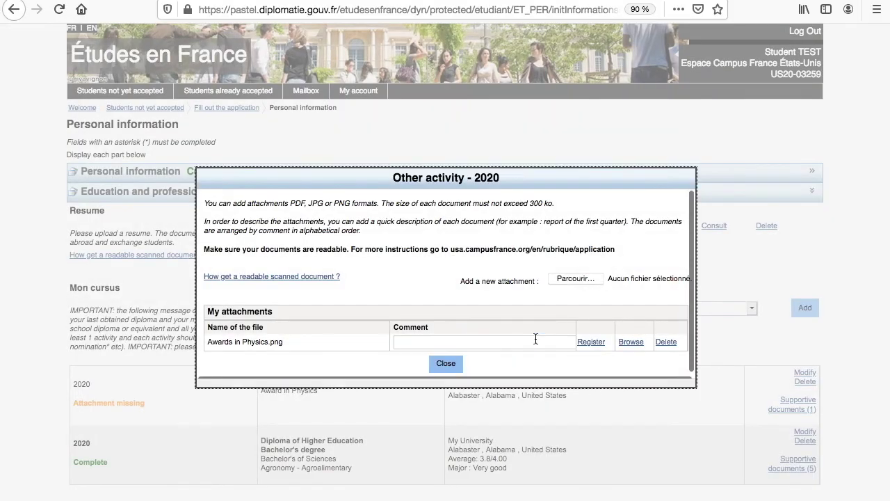
pyautogui.write('My award')
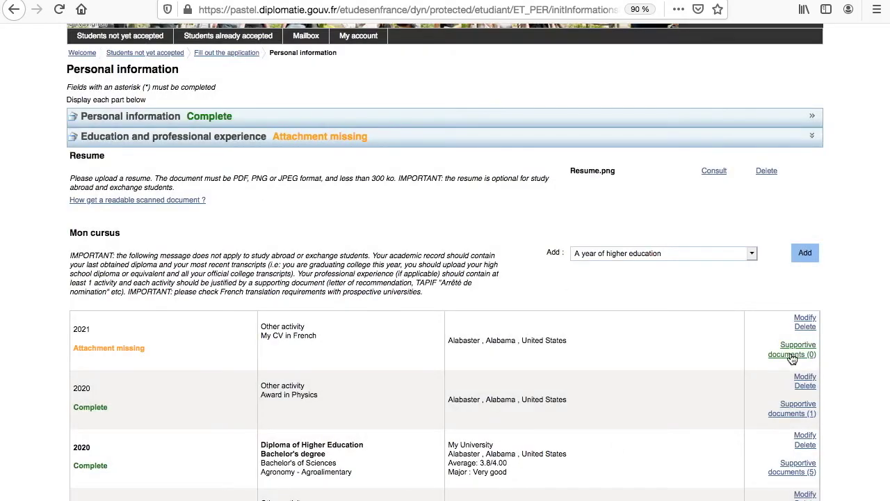
# Step: Upload a supporting document for the 2021 My CV in French activity
pyautogui.click(792, 350)
pyautogui.click(575, 294)
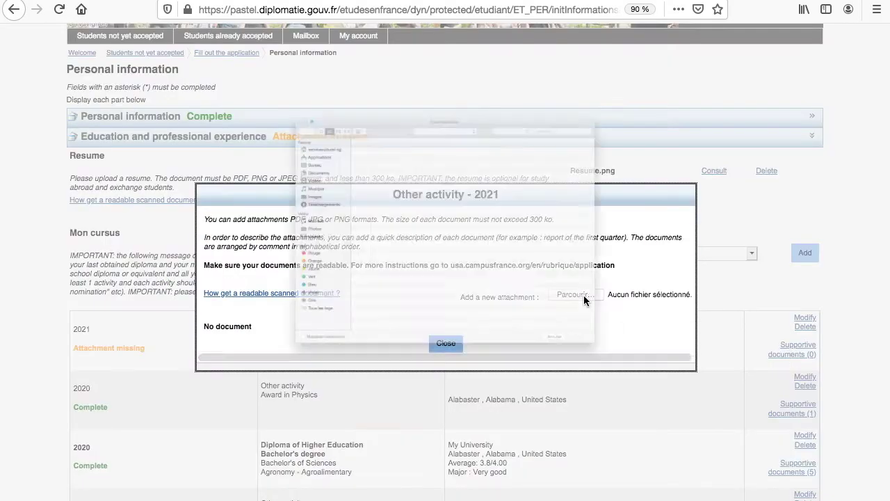
pyautogui.press('Return')
pyautogui.click(445, 359)
pyautogui.scroll(-3, 685, 390)
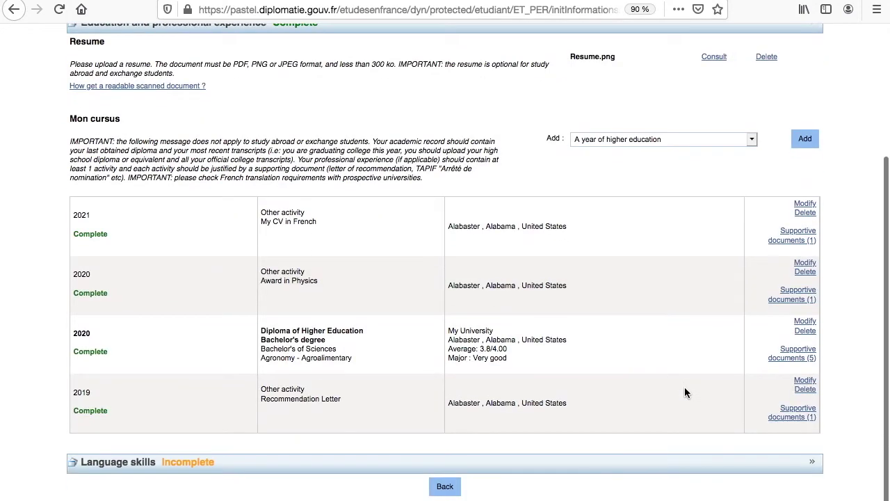
pyautogui.scroll(2, 684, 393)
pyautogui.click(749, 224)
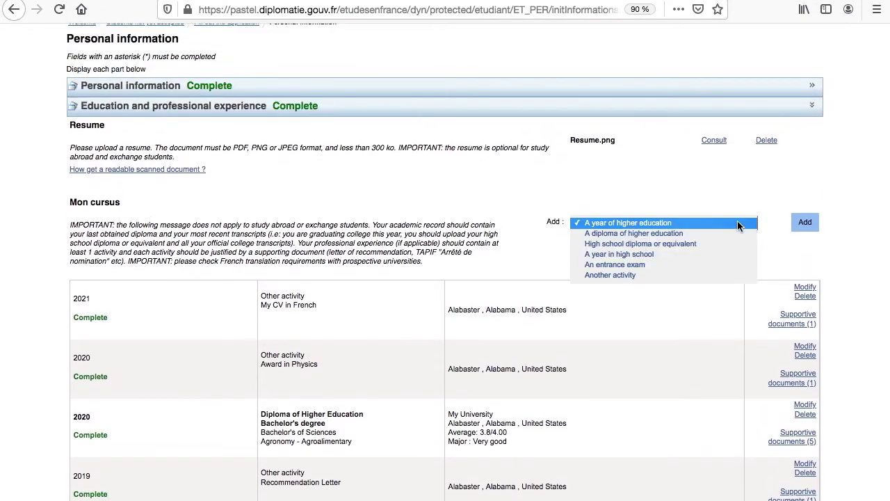
# Step: Start a 2021 in-progress higher-education year entry at Other institution 'My University'
pyautogui.click(741, 227)
pyautogui.click(805, 222)
pyautogui.click(504, 109)
pyautogui.click(503, 118)
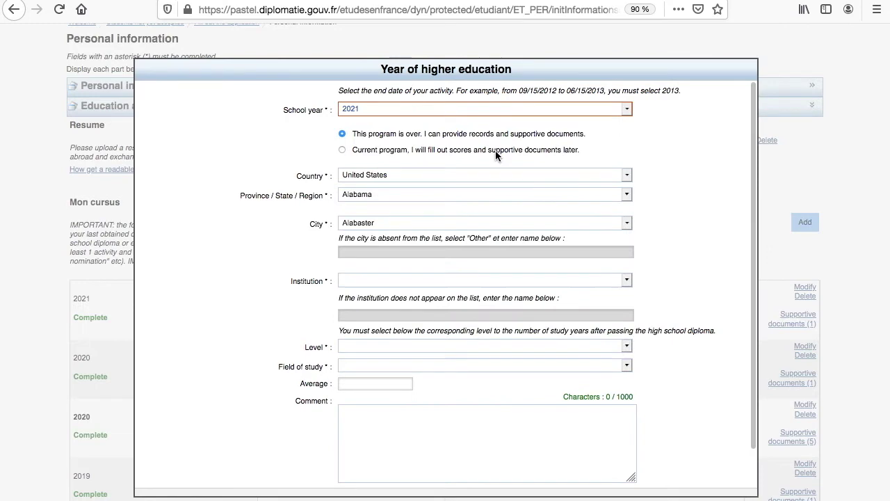
pyautogui.click(568, 150)
pyautogui.click(626, 279)
pyautogui.click(486, 300)
pyautogui.click(485, 315)
pyautogui.write('My University')
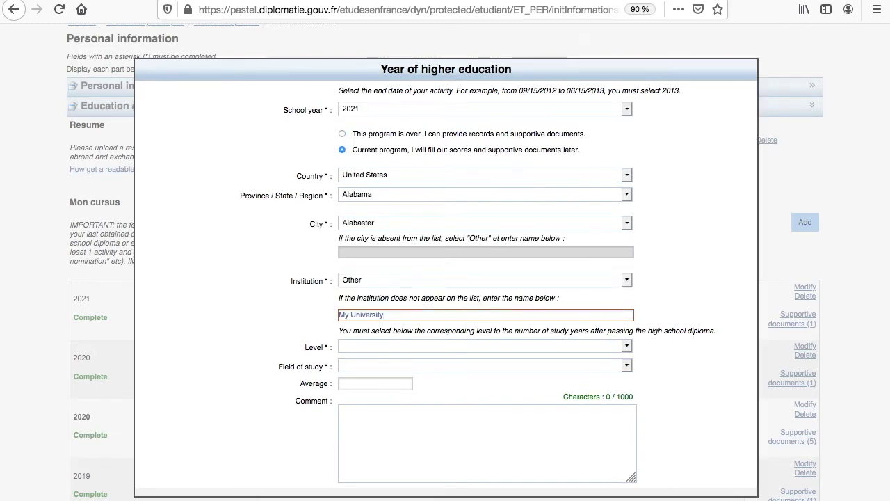
pyautogui.scroll(-1, 629, 311)
# Step: Set 4th year, Agronomy - Agroalimentary, average 3.8/4.00, add a graduation comment, and register the entry
pyautogui.click(628, 311)
pyautogui.click(609, 347)
pyautogui.click(626, 326)
pyautogui.click(375, 160)
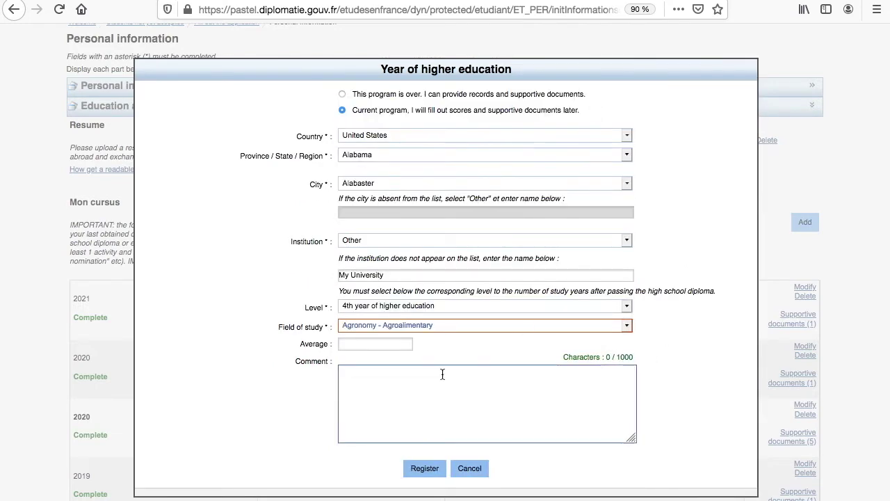
pyautogui.click(366, 344)
pyautogui.write('3.8/4.00')
pyautogui.click(397, 417)
pyautogui.write('I hav')
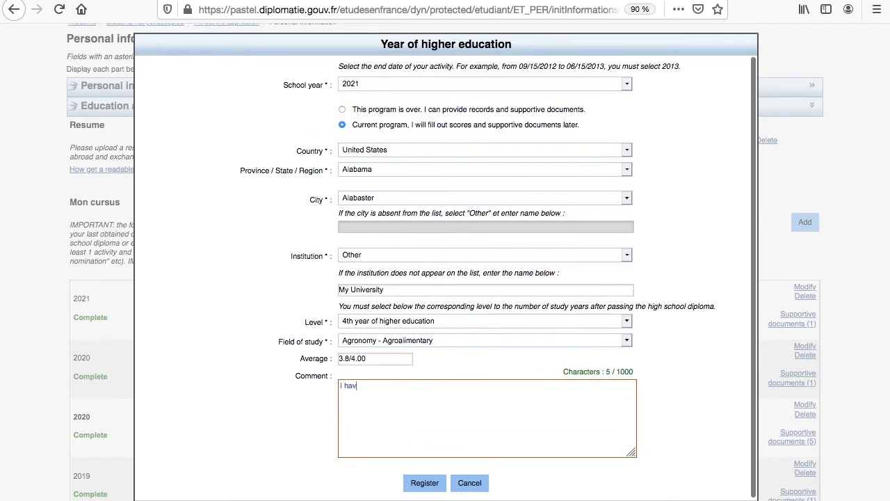
pyautogui.write('e one semester left before graduation. I')
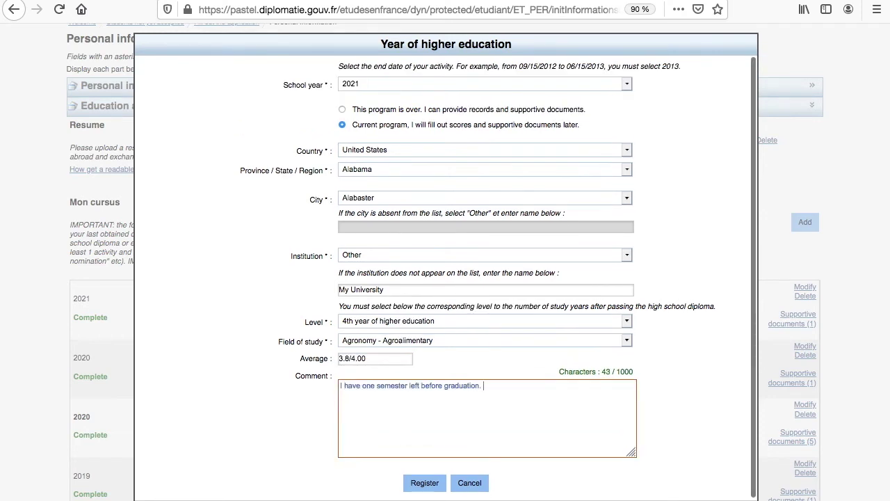
pyautogui.write(' am also upload a conferral letter confirming my upcoming graduation.')
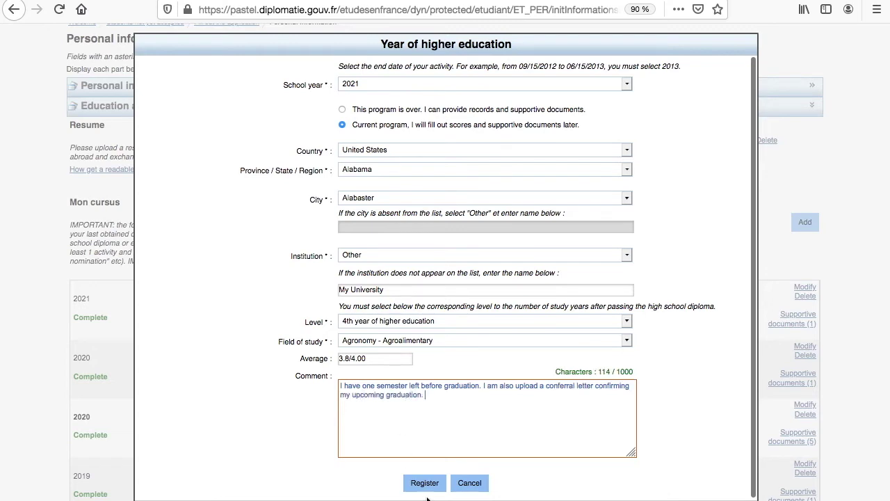
pyautogui.click(436, 486)
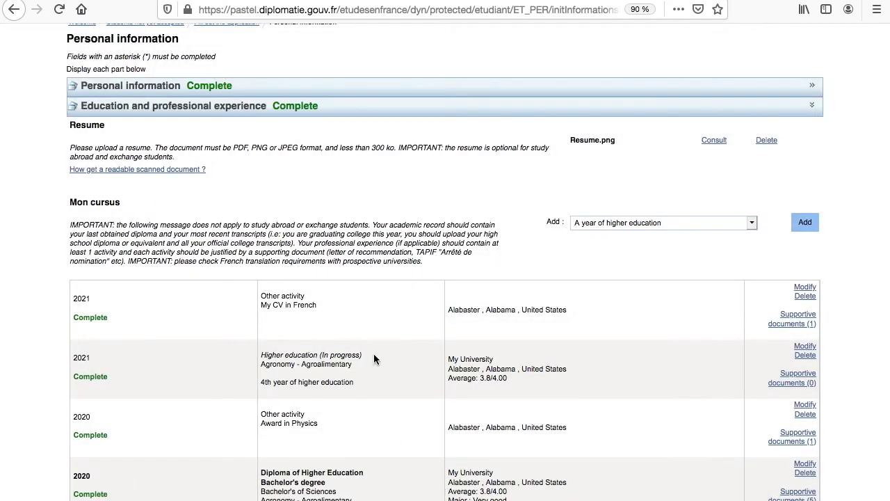
# Step: Attach the Official Transcript, its French translation and a third document to the 2021 entry
pyautogui.click(799, 382)
pyautogui.click(577, 294)
pyautogui.doubleClick(292, 139)
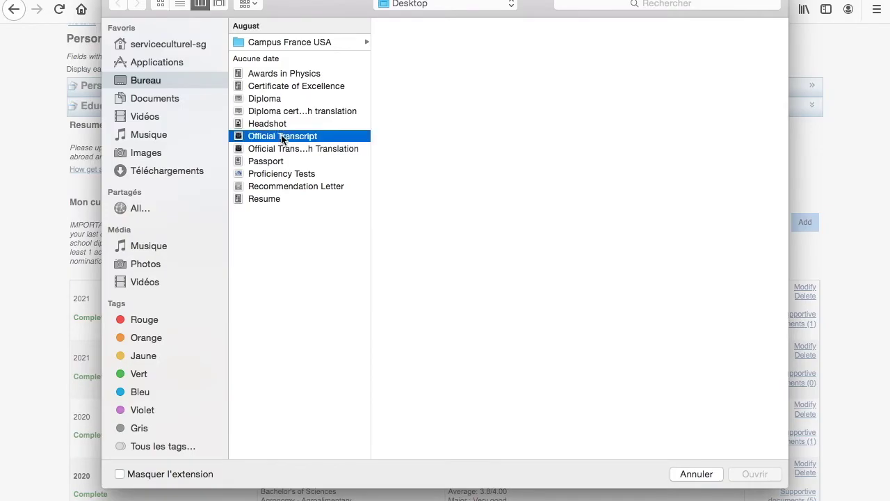
pyautogui.click(580, 281)
pyautogui.doubleClick(303, 148)
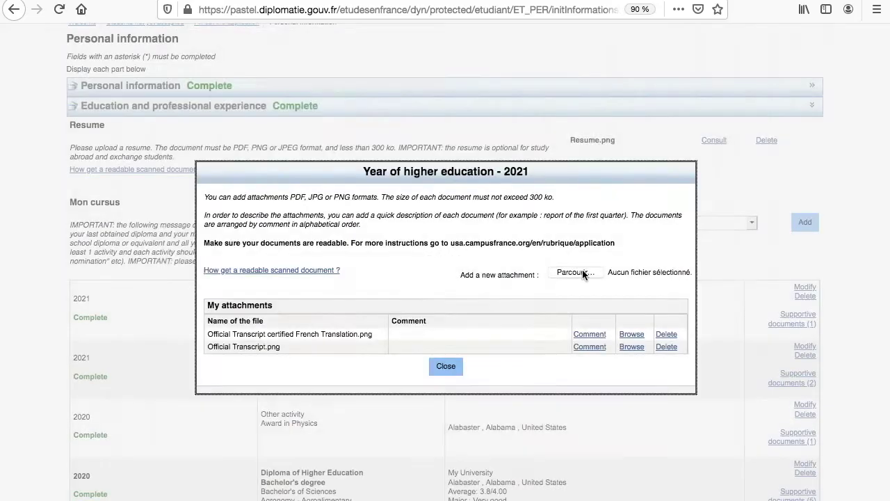
pyautogui.click(591, 330)
pyautogui.doubleClick(282, 135)
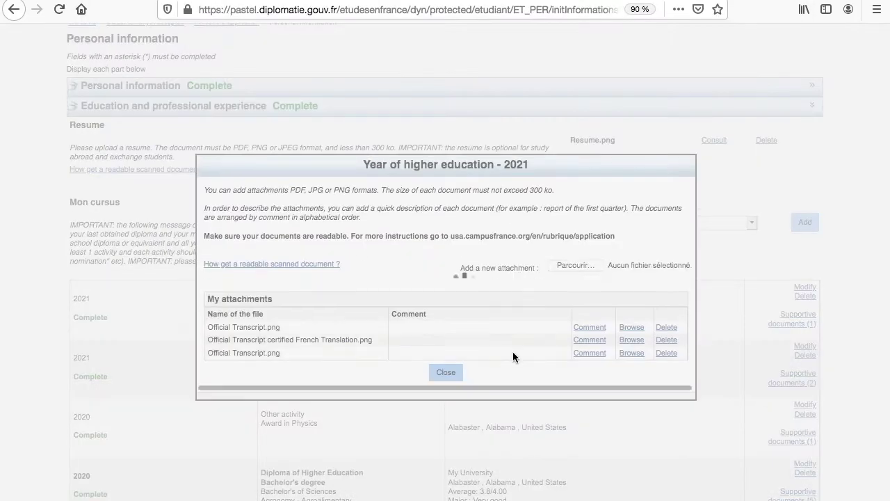
# Step: Comment the new attachment 'Conferral letter confirming graduation in May 2021' and refresh to verify it
pyautogui.click(512, 354)
pyautogui.write('Conferral letter confirming grad')
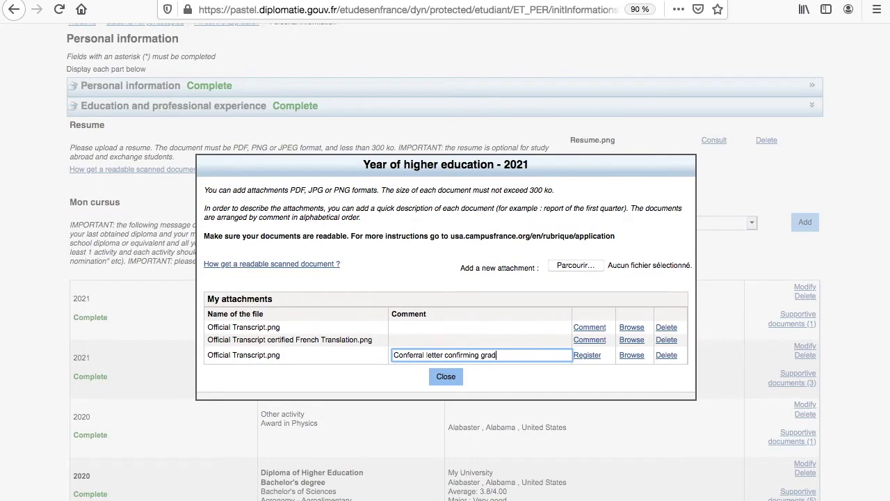
pyautogui.write('uation in May 2021')
pyautogui.click(593, 354)
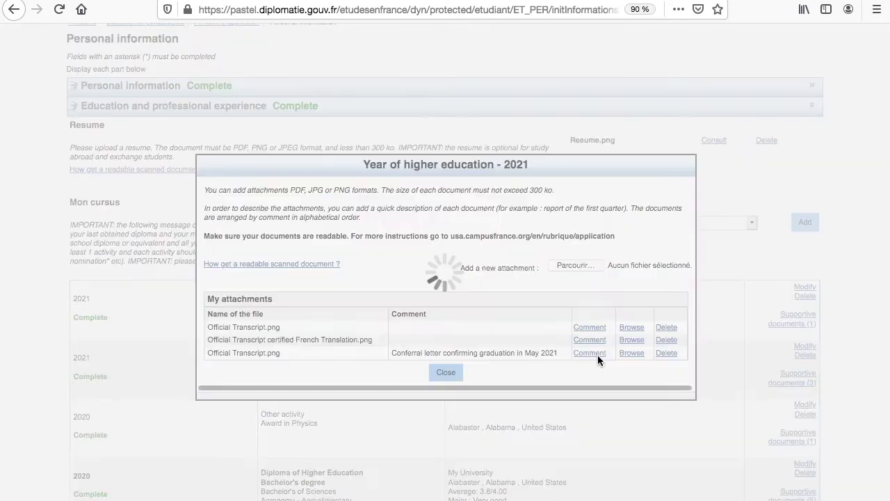
pyautogui.click(59, 9)
pyautogui.click(429, 197)
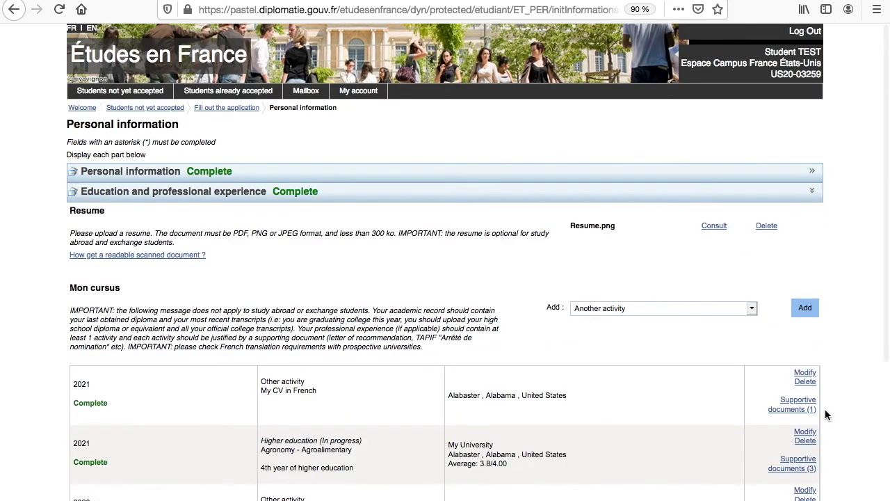
pyautogui.scroll(-3, 825, 414)
# Step: Collapse Education and professional experience and expand the Language skills section
pyautogui.scroll(-1, 825, 415)
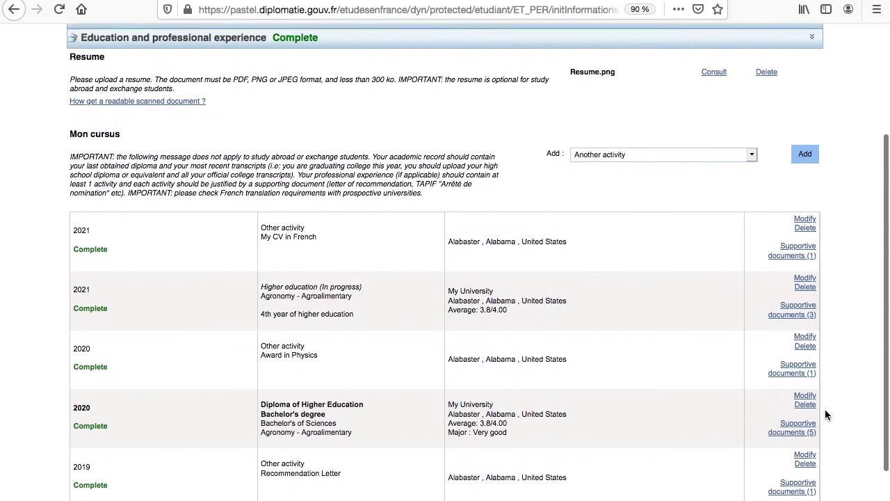
pyautogui.scroll(1, 826, 414)
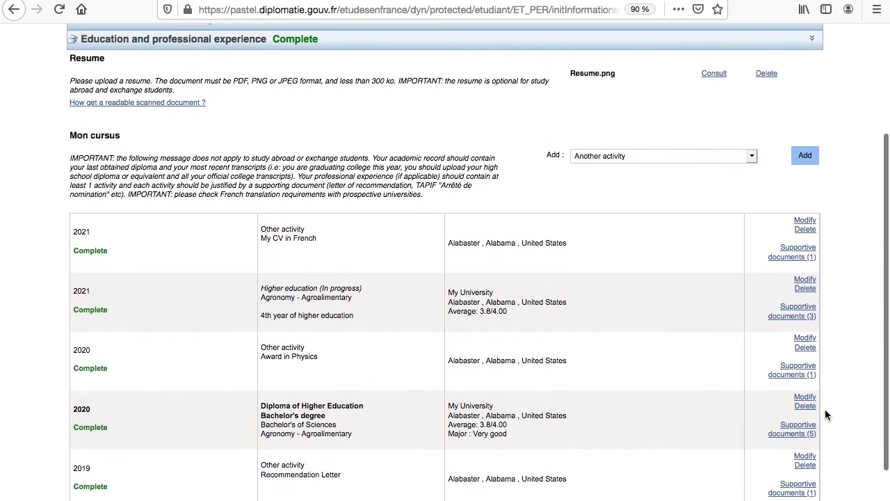
pyautogui.click(789, 40)
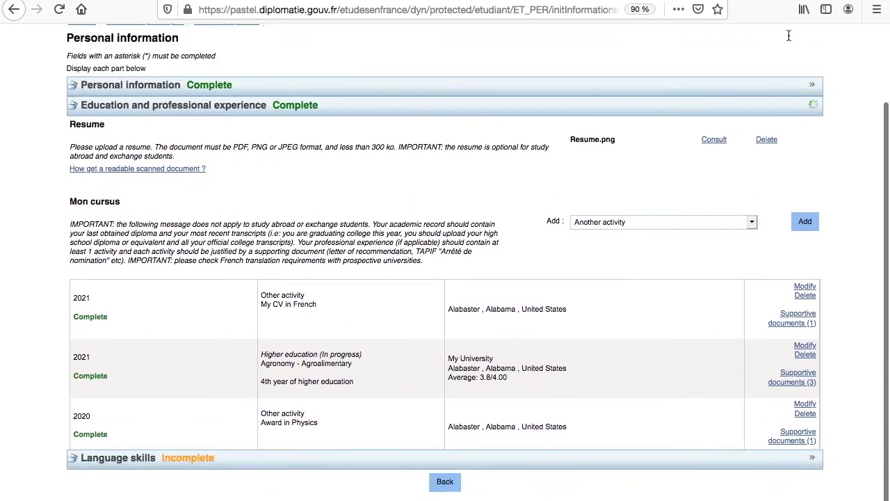
pyautogui.click(703, 212)
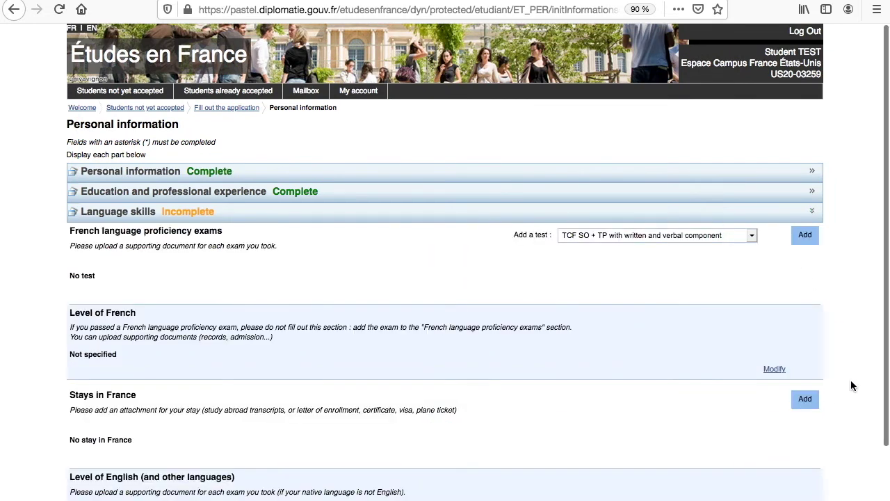
# Step: Leave the French test list unchanged and register Level of French with both answers No
pyautogui.scroll(-2, 851, 380)
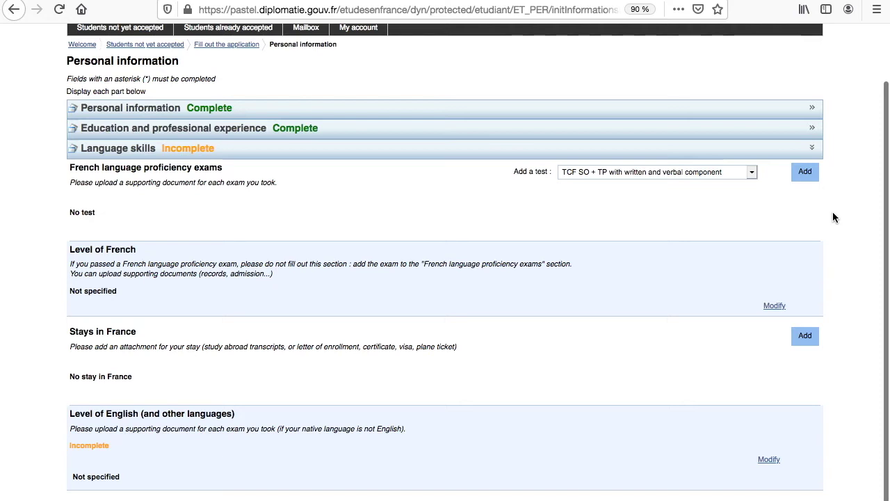
pyautogui.click(754, 176)
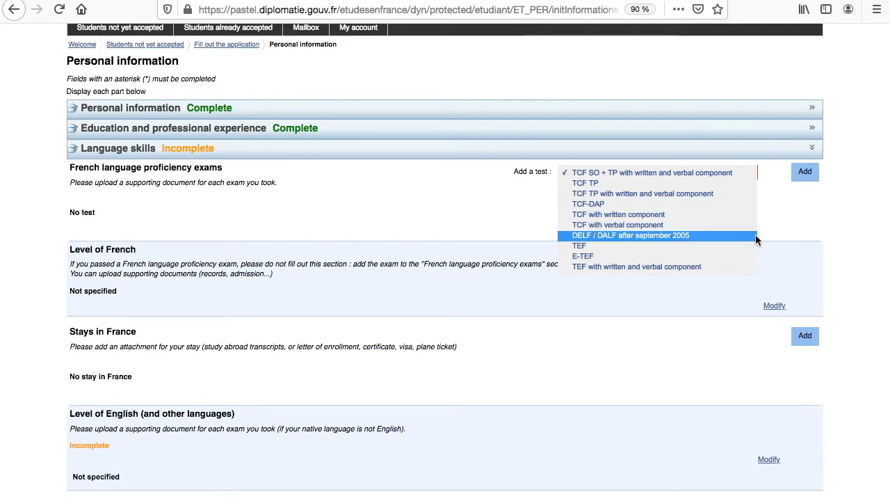
pyautogui.click(780, 276)
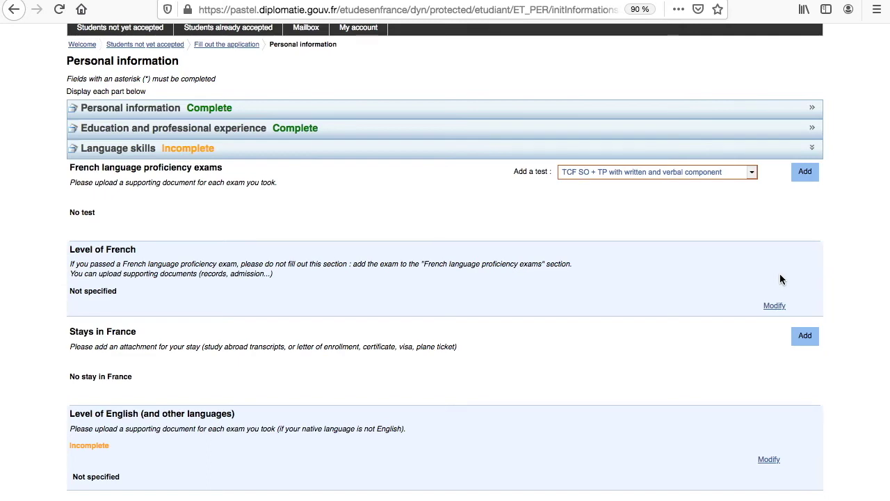
pyautogui.scroll(-1, 779, 279)
pyautogui.click(770, 279)
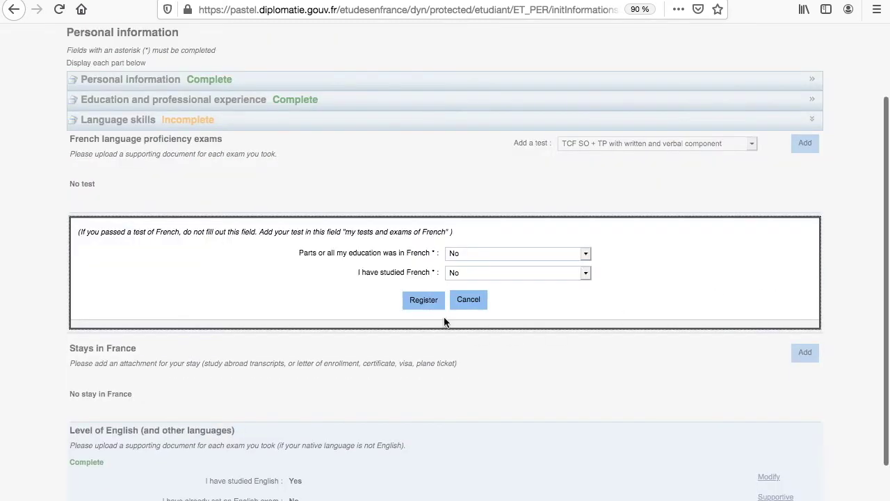
pyautogui.click(424, 300)
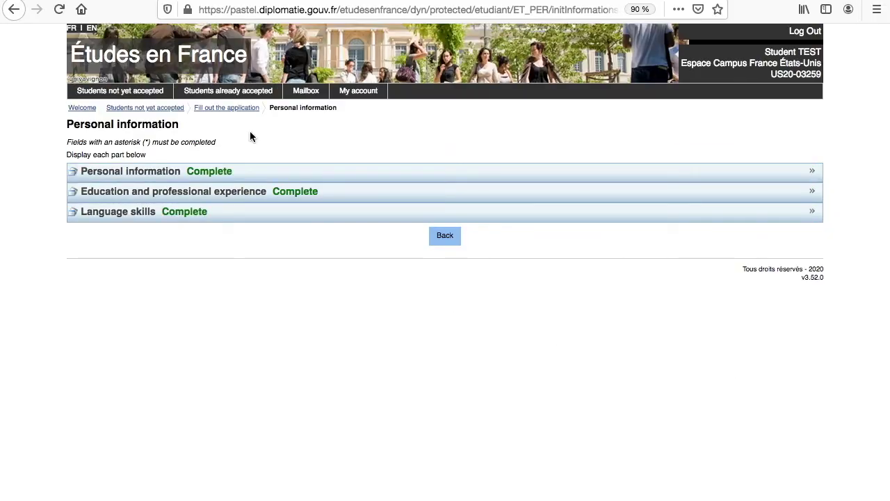
# Step: Return to the application overview, go to the program cart, and view its constitution rules
pyautogui.click(230, 109)
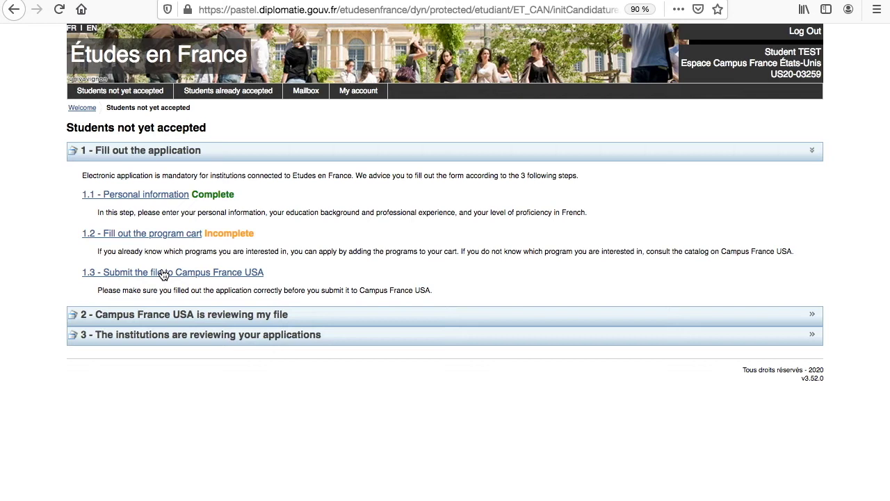
pyautogui.click(200, 239)
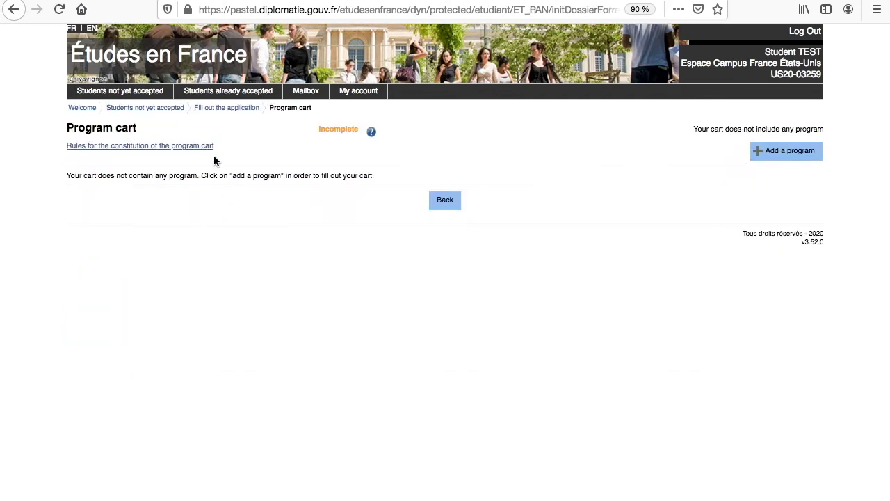
pyautogui.click(213, 153)
# Step: Close the program cart rules tab and return to the program cart
pyautogui.scroll(-1, 229, 270)
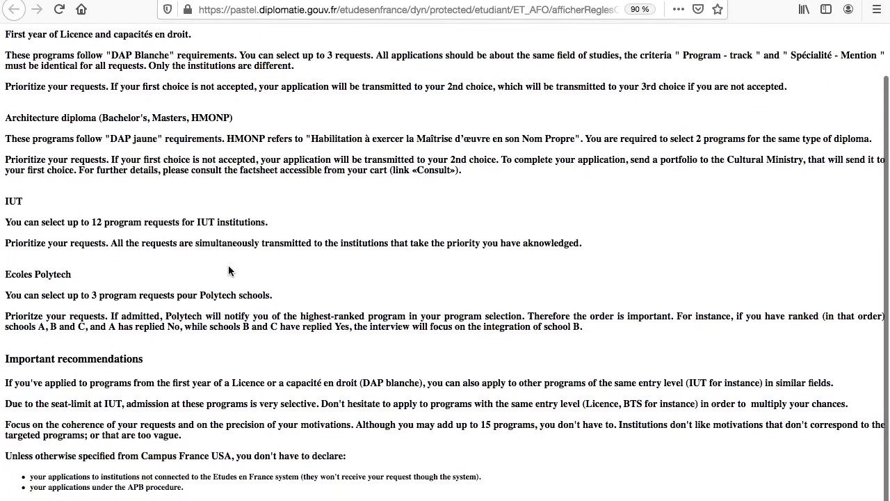
pyautogui.scroll(1, 229, 271)
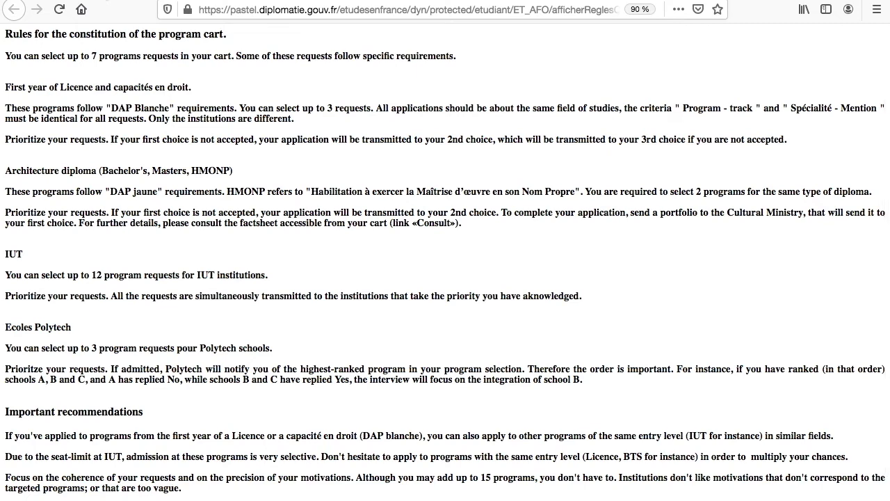
pyautogui.hotkey('ctrl', 'w')
pyautogui.moveTo(373, 138)
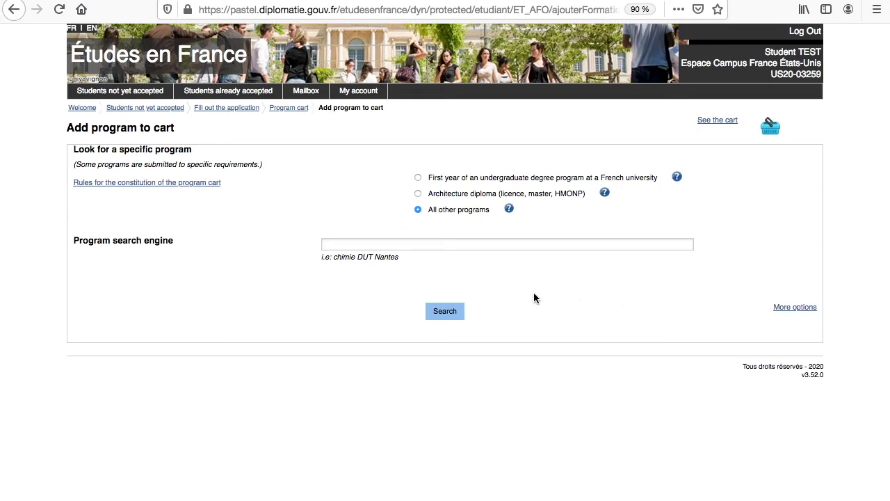
# Step: Search first-year undergraduate programs in Administration économique et sociale and bring up the France regions map
pyautogui.click(456, 179)
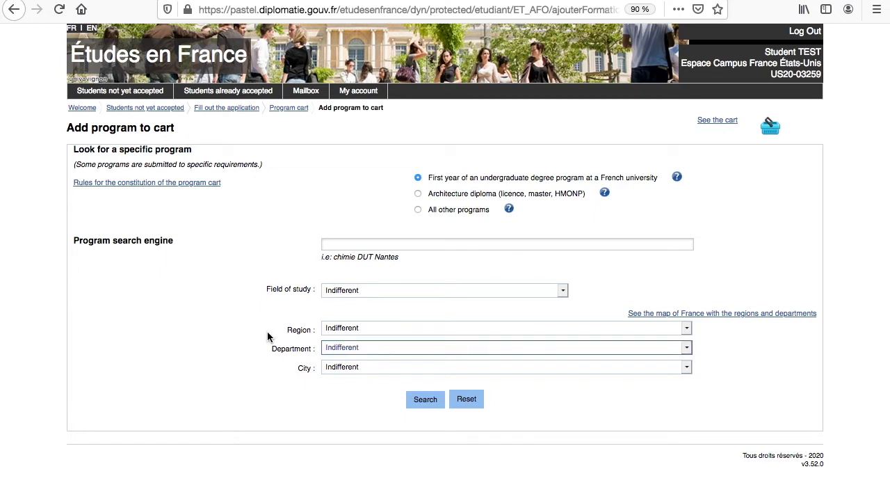
pyautogui.click(402, 289)
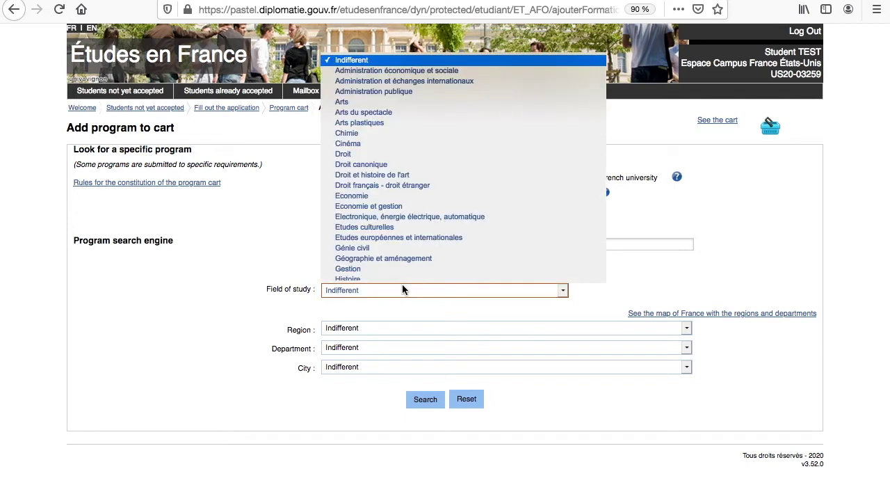
pyautogui.click(416, 71)
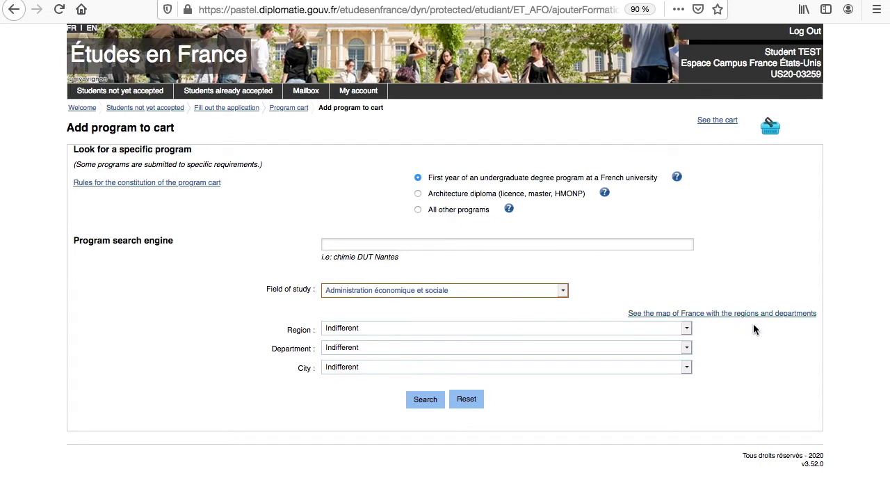
pyautogui.click(799, 314)
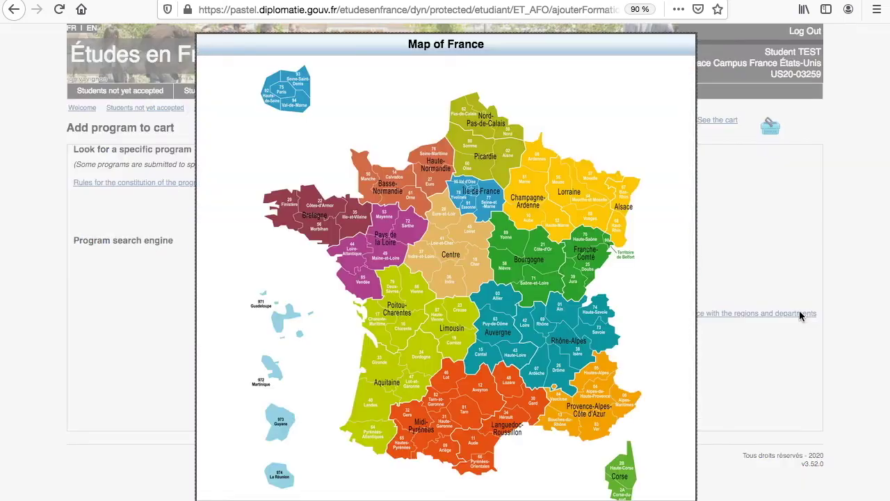
# Step: View the France map full size, zoom into Bretagne and back out, then close it
pyautogui.click(319, 227)
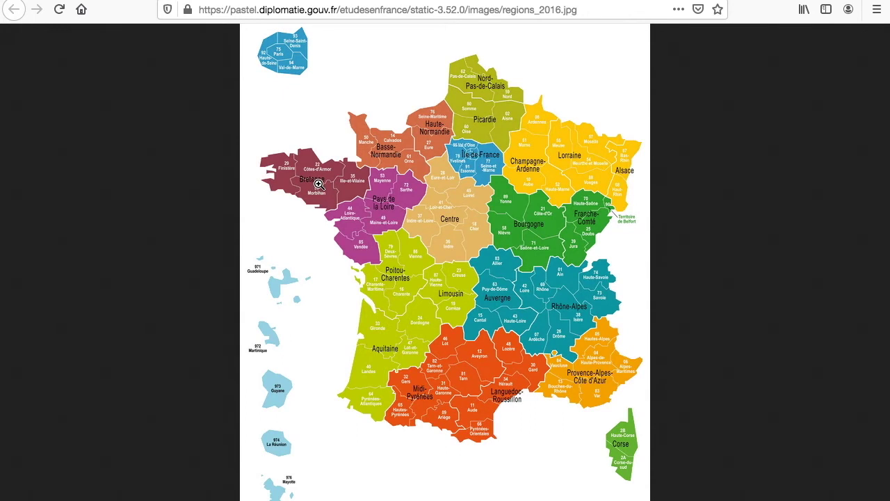
pyautogui.click(319, 184)
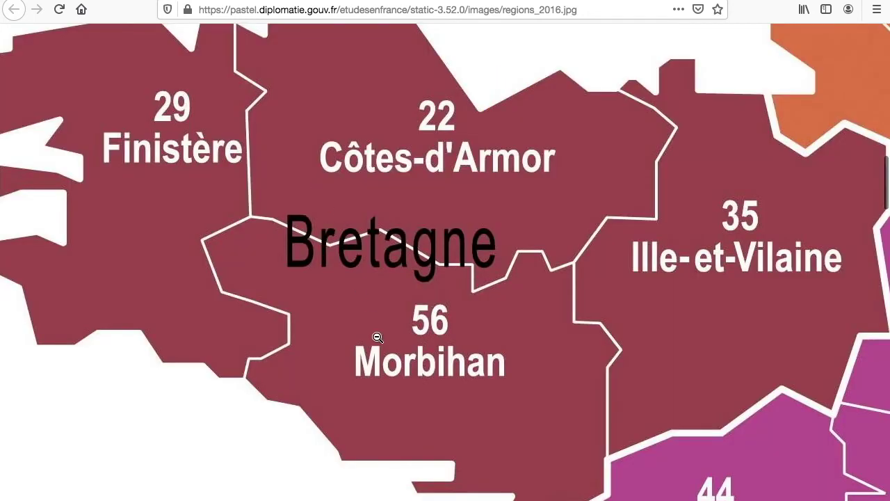
pyautogui.click(379, 358)
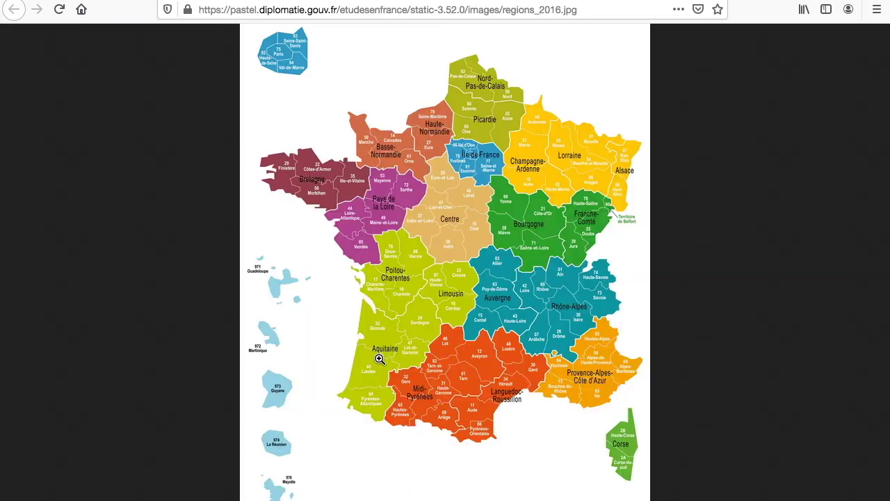
pyautogui.hotkey('alt', 'Left')
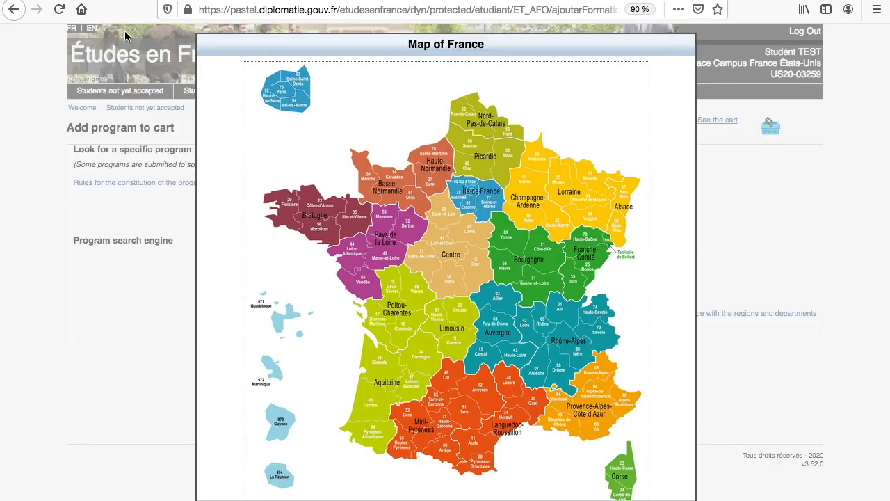
pyautogui.scroll(-3, 587, 429)
pyautogui.click(448, 479)
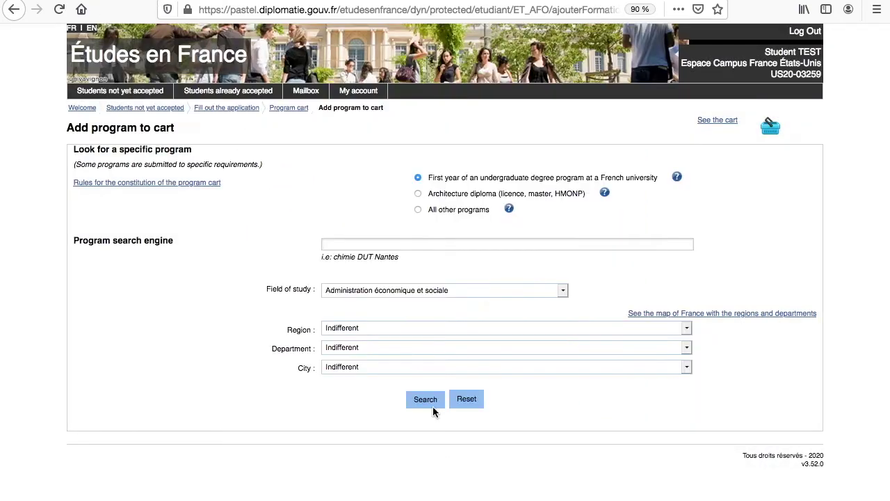
# Step: Search Administration économique et sociale first-year programs in region Bretagne, re-entering filters after a reload
pyautogui.click(411, 327)
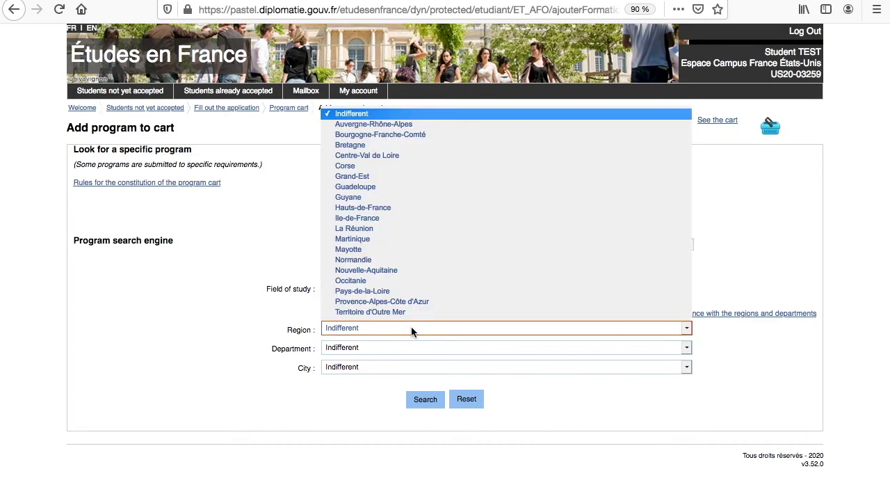
pyautogui.click(383, 148)
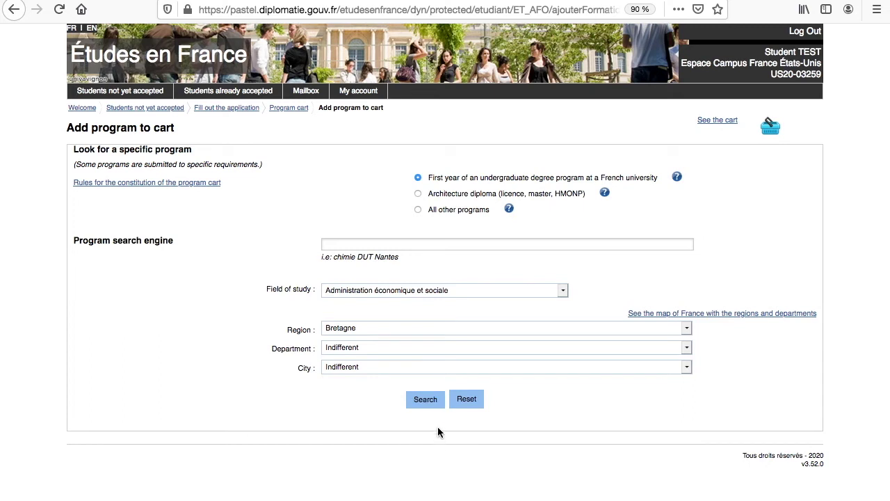
pyautogui.click(438, 401)
pyautogui.click(61, 10)
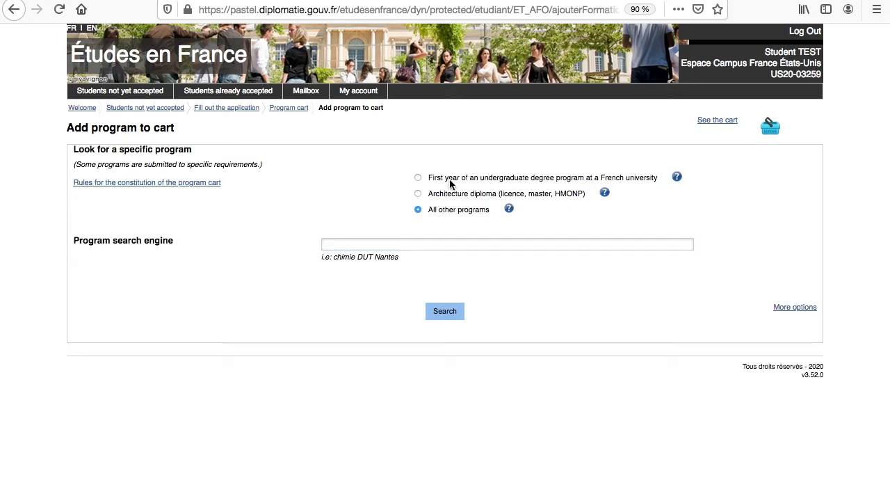
pyautogui.click(449, 179)
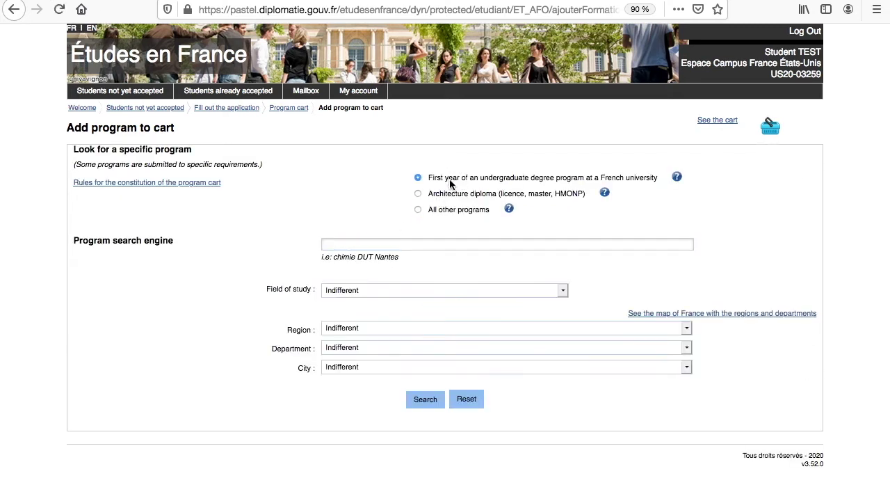
pyautogui.click(431, 289)
pyautogui.click(418, 72)
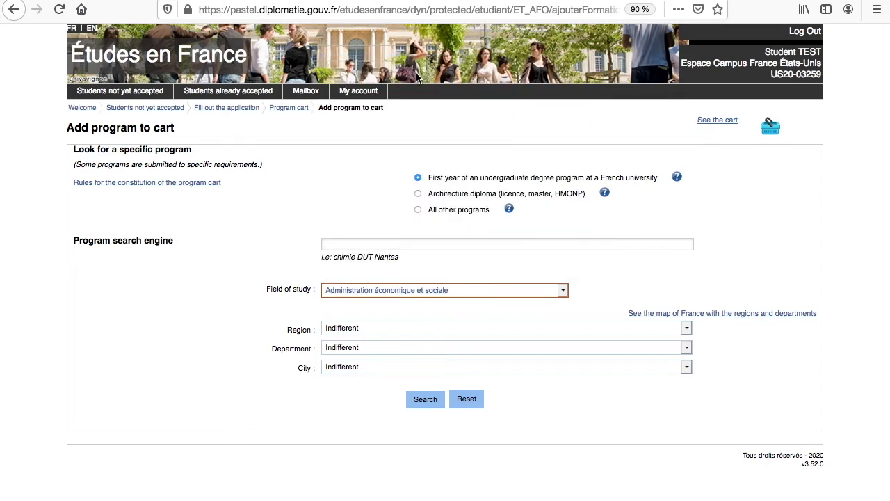
pyautogui.click(407, 324)
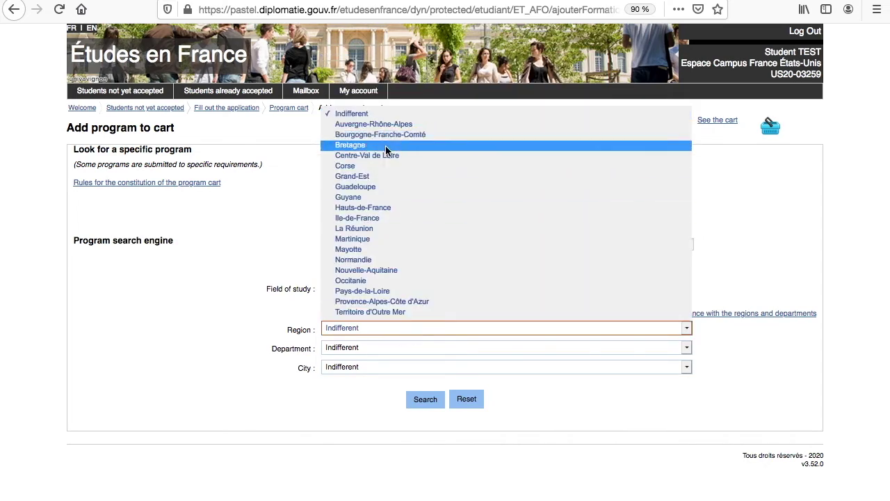
pyautogui.click(410, 140)
pyautogui.click(425, 403)
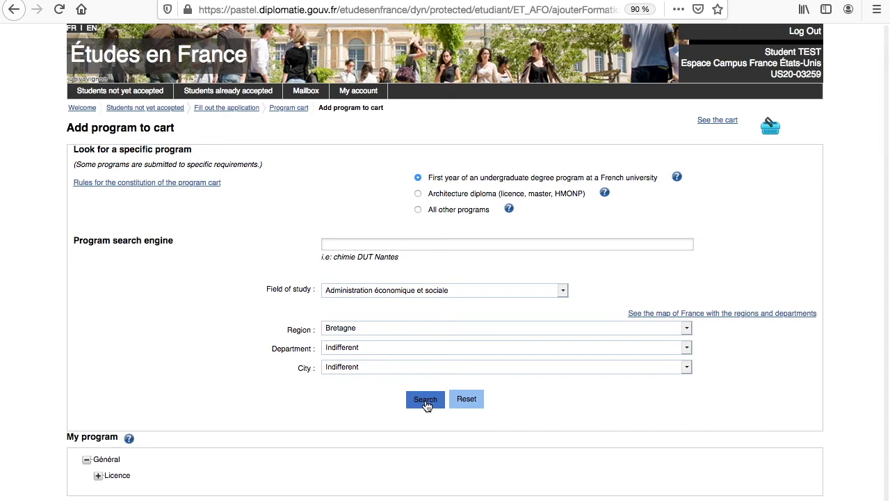
# Step: Expand Licence > Droit, économie, gestion and view the AES year 1 program at Site de Quimper
pyautogui.scroll(-1, 391, 407)
pyautogui.click(98, 472)
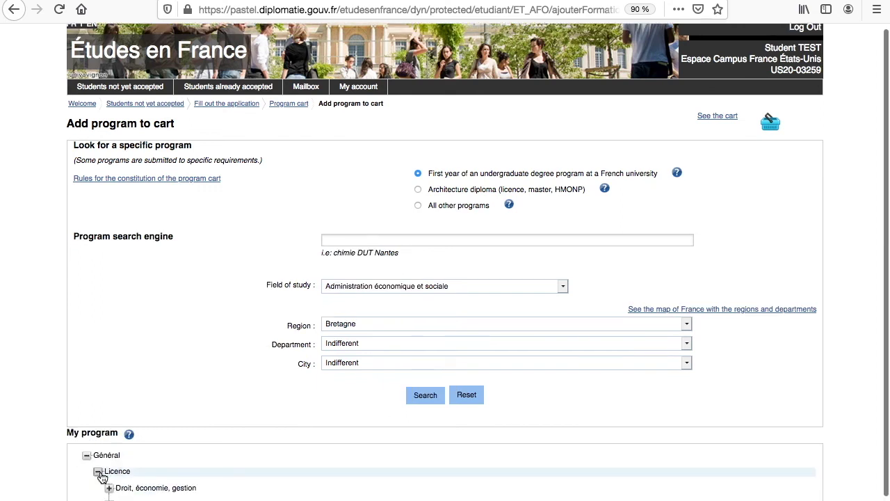
pyautogui.scroll(-1, 104, 480)
pyautogui.click(109, 456)
pyautogui.scroll(-1, 111, 459)
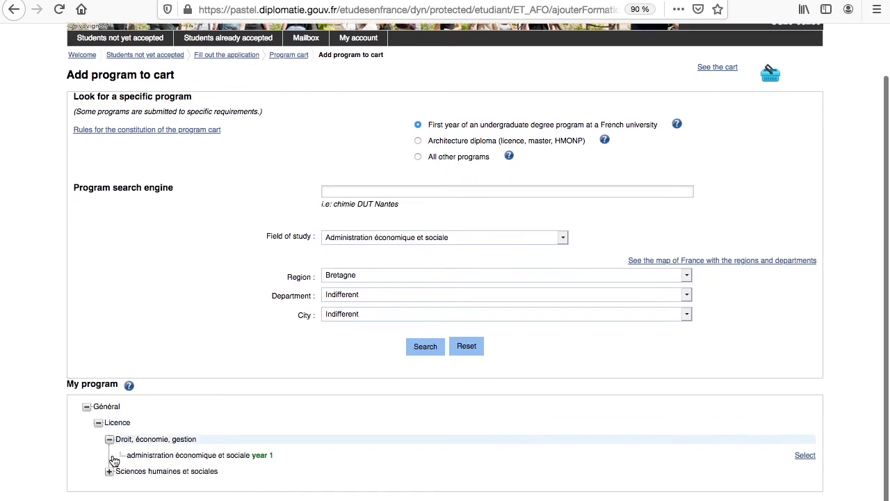
pyautogui.click(244, 455)
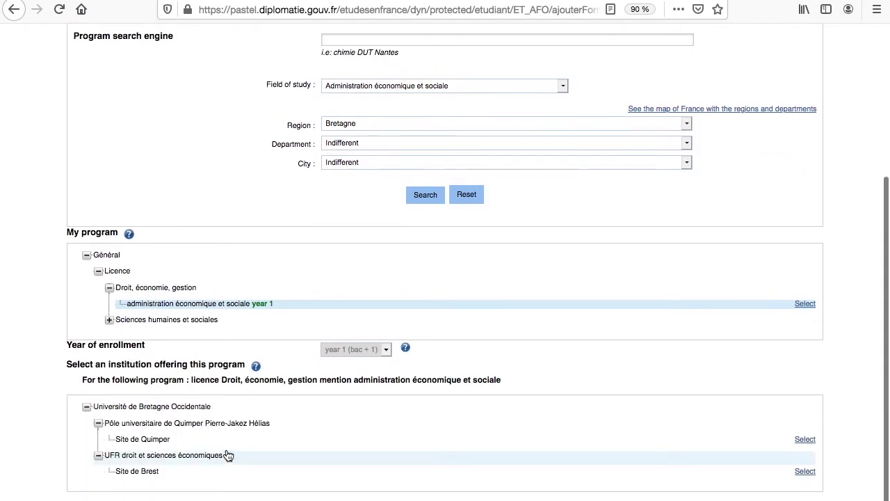
pyautogui.click(202, 446)
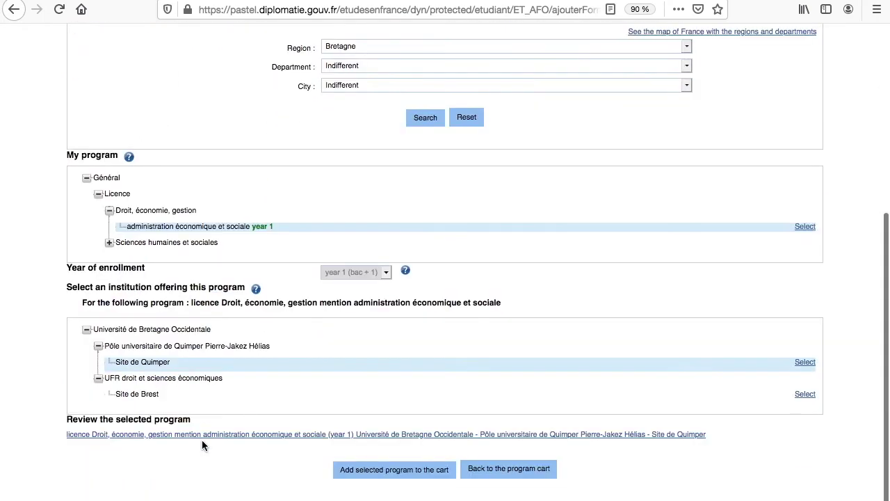
pyautogui.click(491, 438)
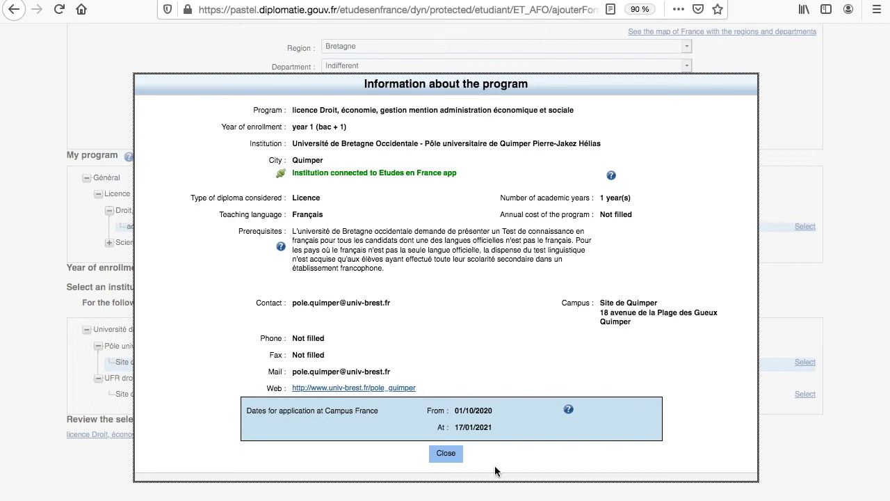
# Step: Close the Quimper AES program details and add it to the cart
pyautogui.click(451, 453)
pyautogui.click(440, 479)
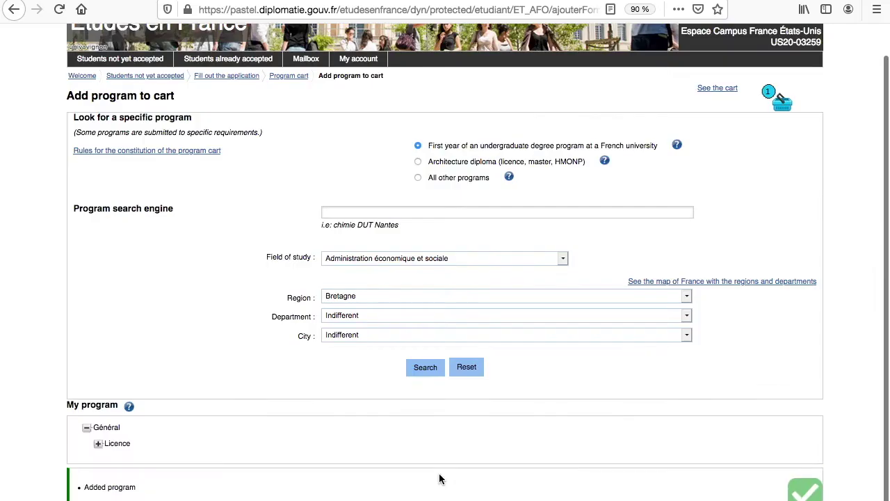
# Step: Switch region to Ile-de-France, select the AES year 1 program at EVRY, and add it to the cart
pyautogui.click(422, 298)
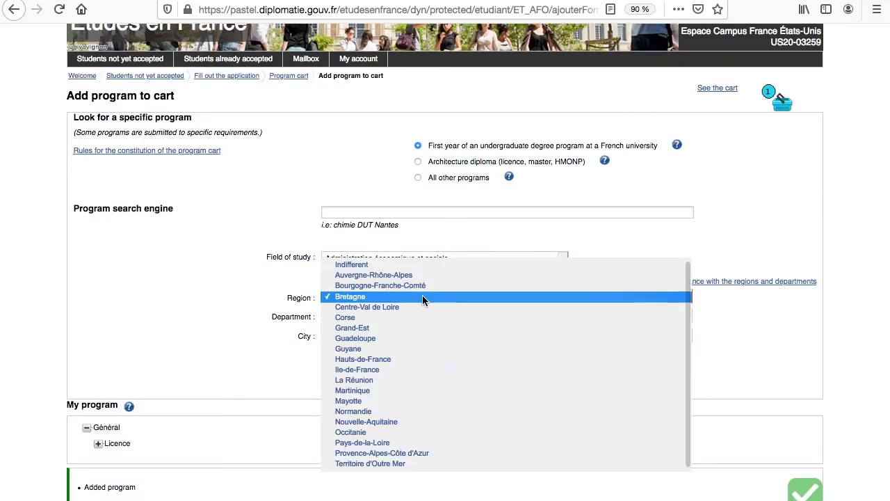
pyautogui.click(405, 369)
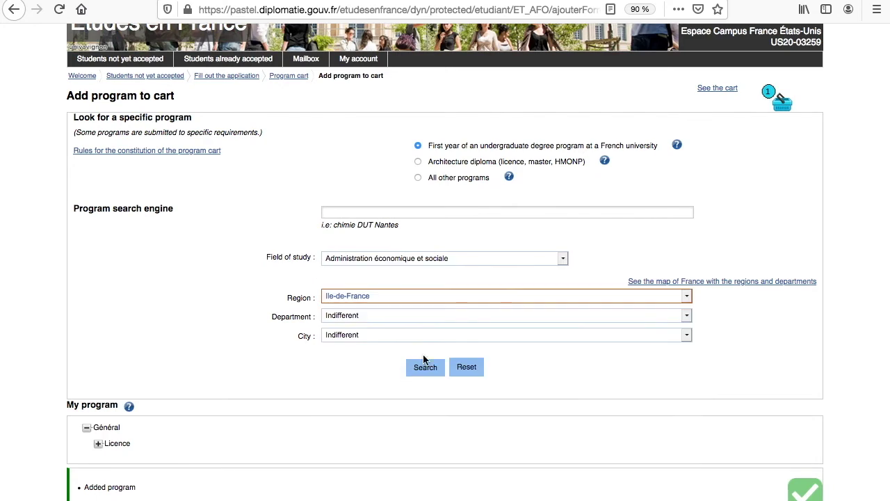
pyautogui.click(98, 471)
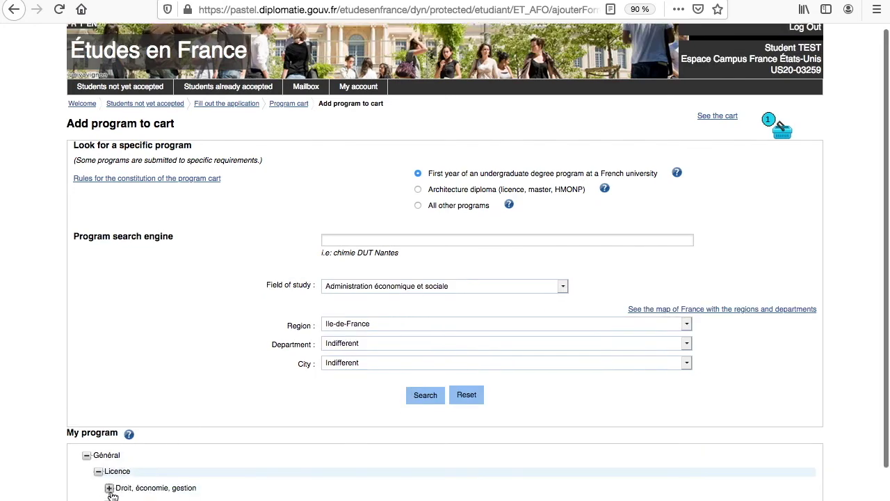
pyautogui.scroll(-2, 109, 486)
pyautogui.click(110, 422)
pyautogui.click(139, 439)
pyautogui.scroll(-8, 253, 393)
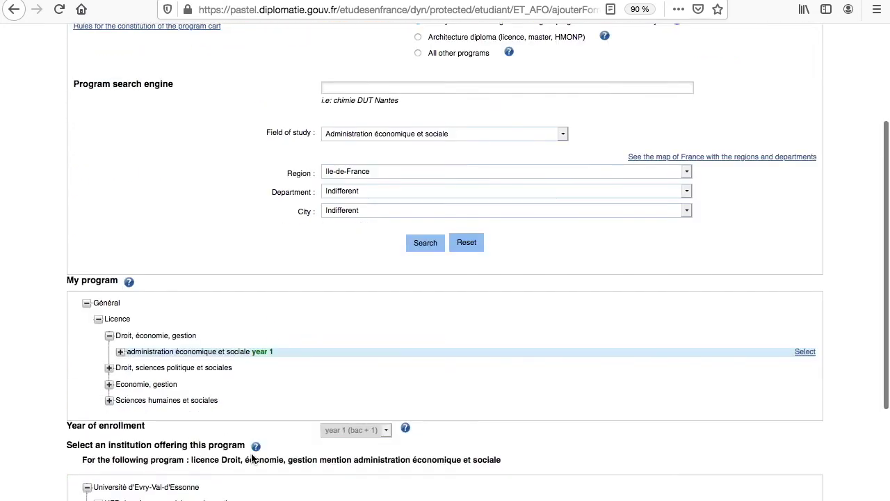
pyautogui.click(367, 326)
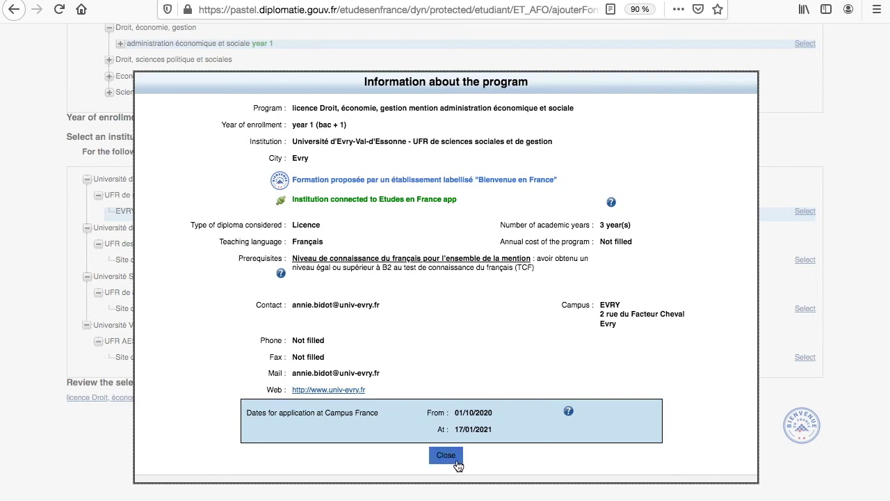
pyautogui.click(456, 460)
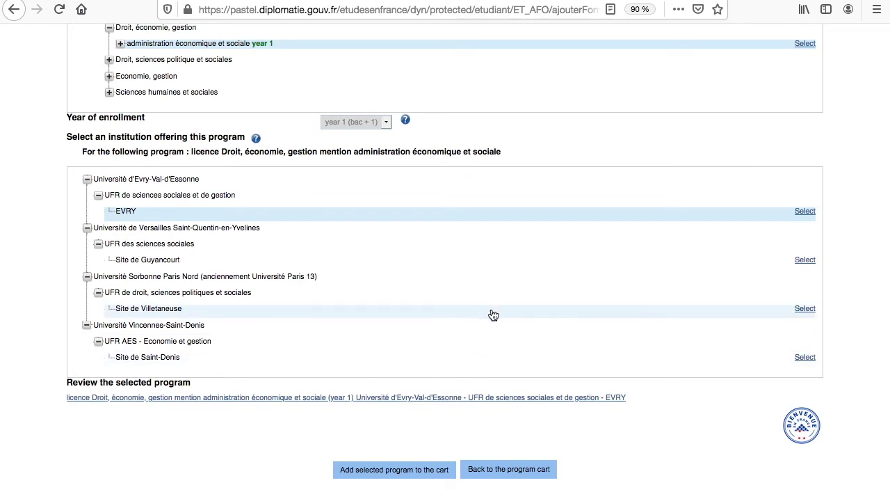
pyautogui.scroll(1, 494, 315)
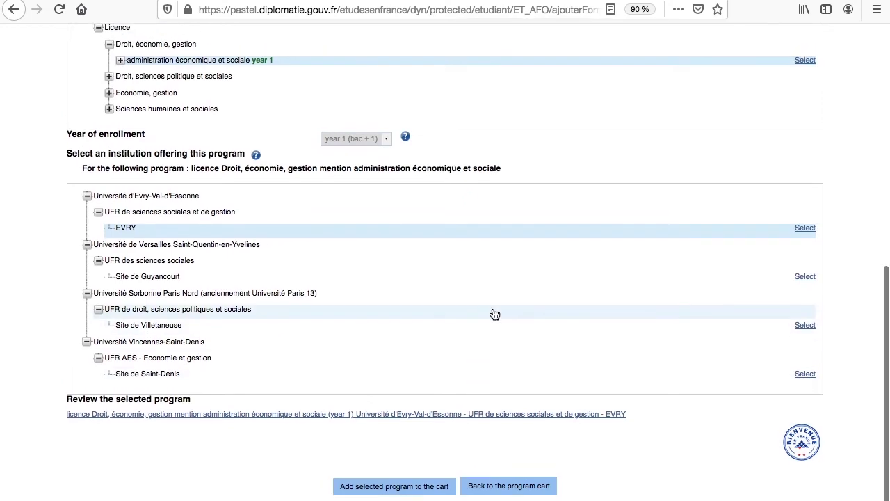
pyautogui.click(448, 490)
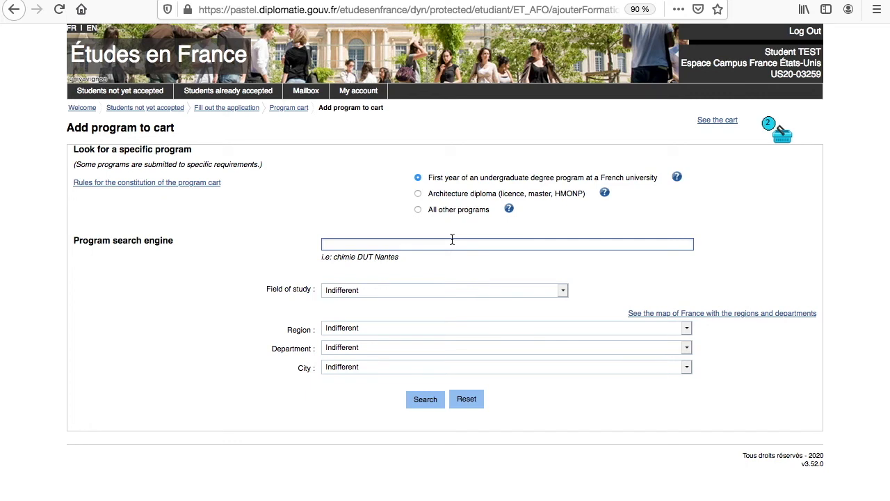
# Step: Search 'medecine' and select Licence > Sciences humaines et sociales > sciences sanitaires et sociales year 1
pyautogui.write('medecine')
pyautogui.press('Return')
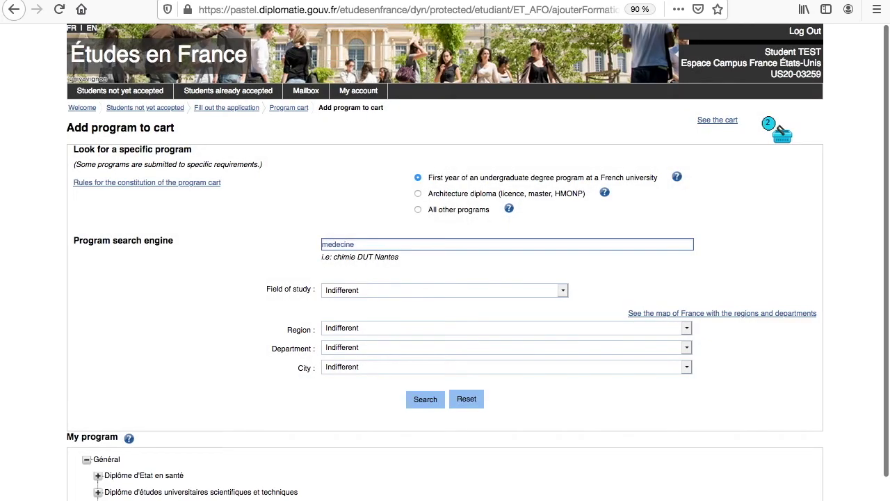
pyautogui.scroll(-2, 283, 348)
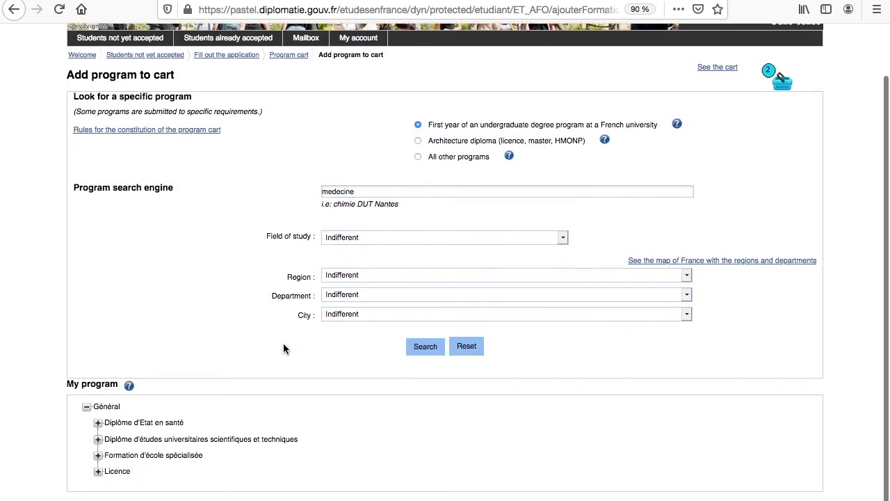
pyautogui.click(98, 471)
pyautogui.scroll(-1, 101, 477)
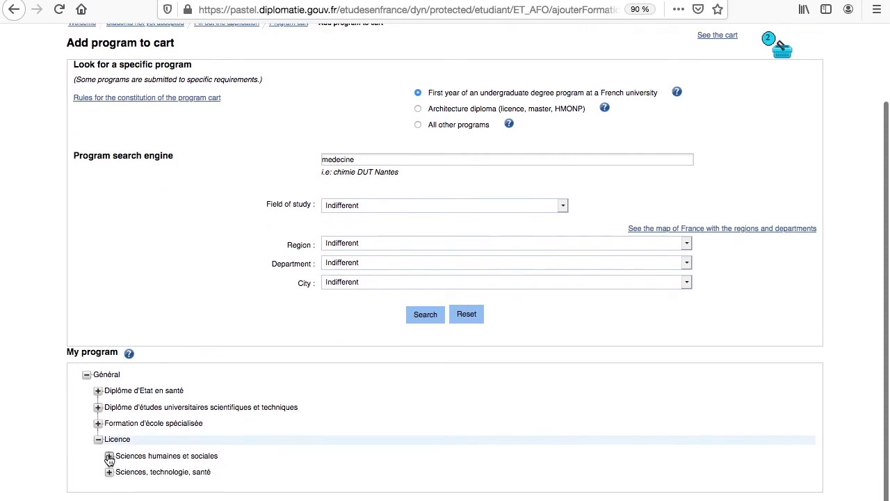
pyautogui.click(109, 455)
pyautogui.click(190, 474)
# Step: Choose the Site de Montpellier institution and review the program details without adding it
pyautogui.scroll(-5, 192, 478)
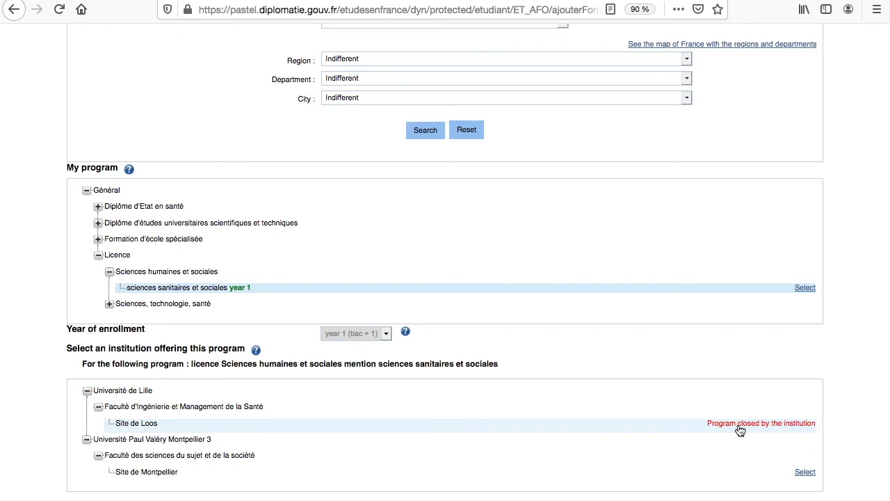
pyautogui.click(695, 474)
pyautogui.scroll(-3, 695, 477)
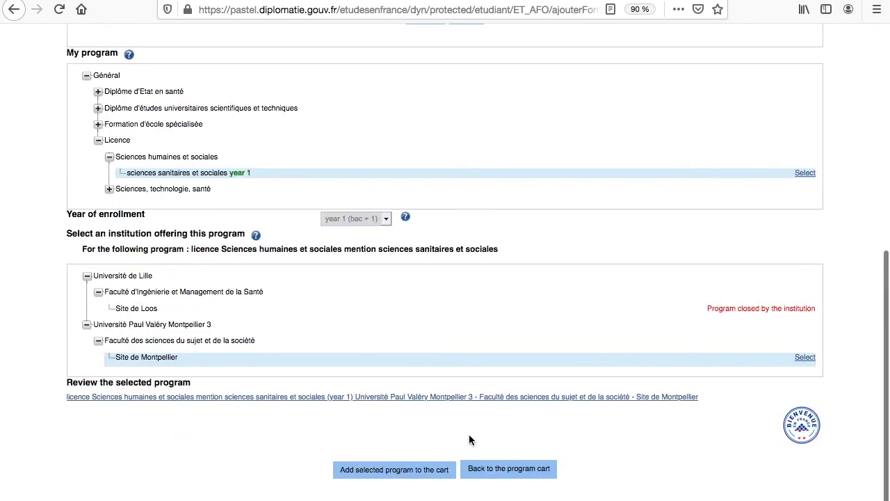
pyautogui.click(469, 401)
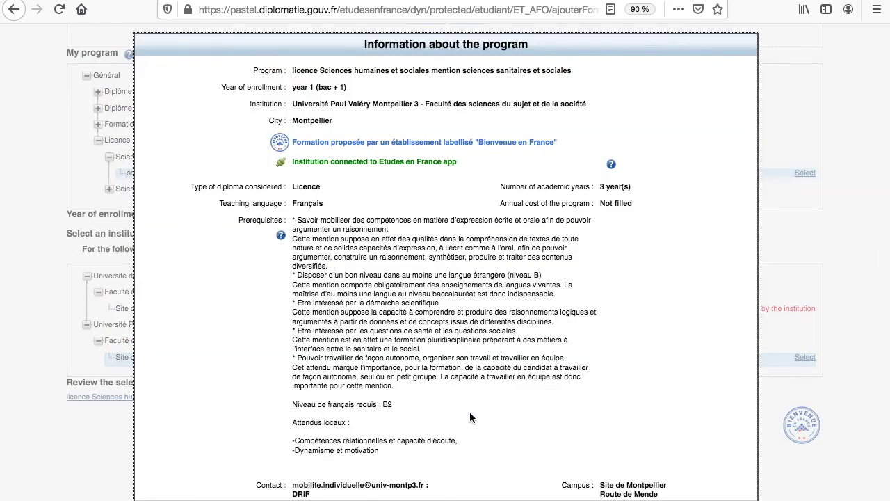
pyautogui.scroll(-5, 473, 436)
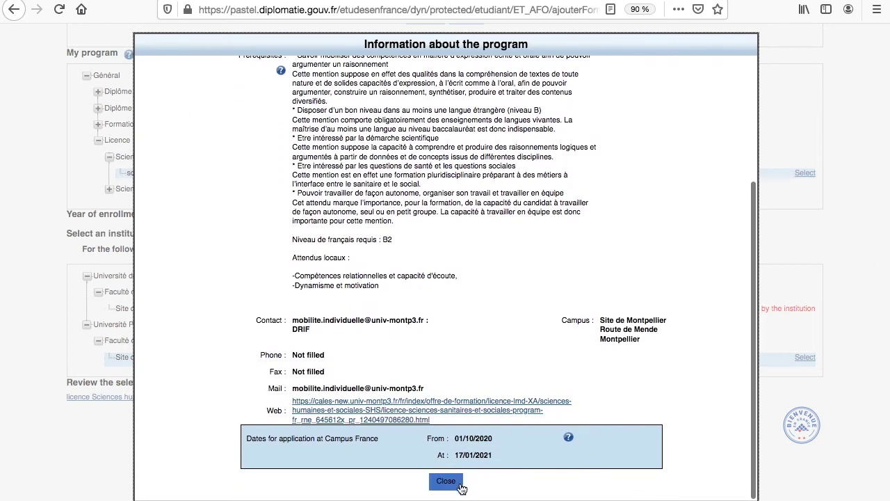
pyautogui.click(457, 486)
# Step: Search Territoire d'Outre Mer programs and select the Arts, lettres, langues licence langues étrangères appliquées year 1
pyautogui.scroll(10, 455, 227)
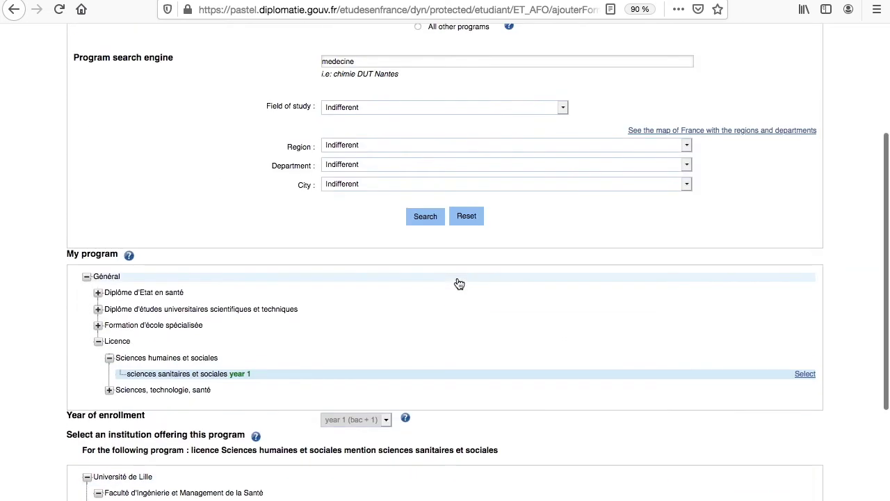
pyautogui.click(400, 330)
pyautogui.click(396, 391)
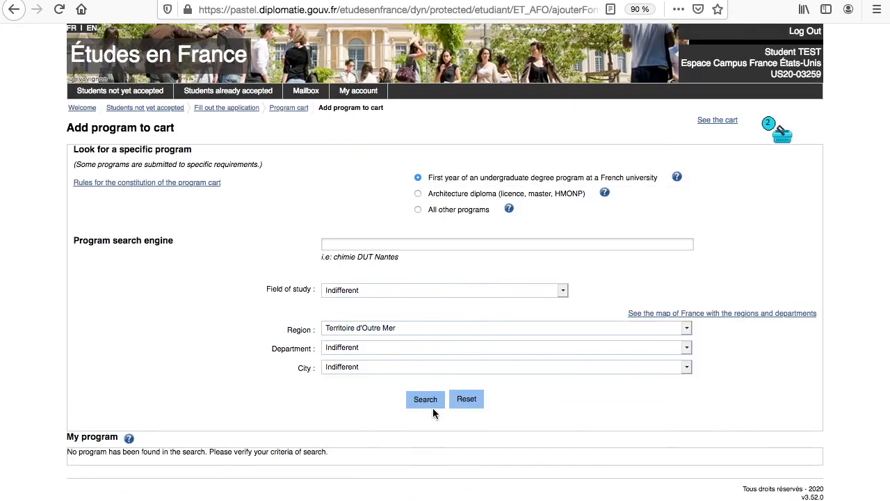
pyautogui.click(427, 400)
pyautogui.scroll(-1, 190, 395)
pyautogui.click(98, 473)
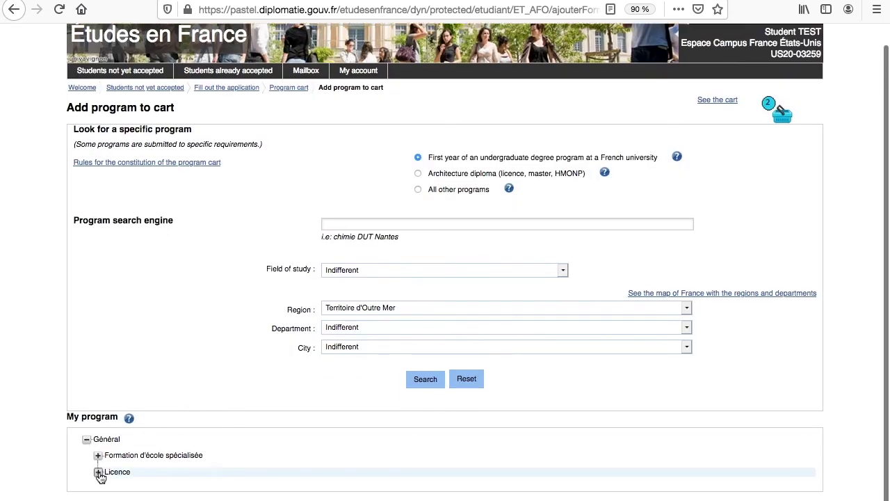
pyautogui.scroll(-2, 101, 479)
pyautogui.click(109, 423)
pyautogui.click(183, 438)
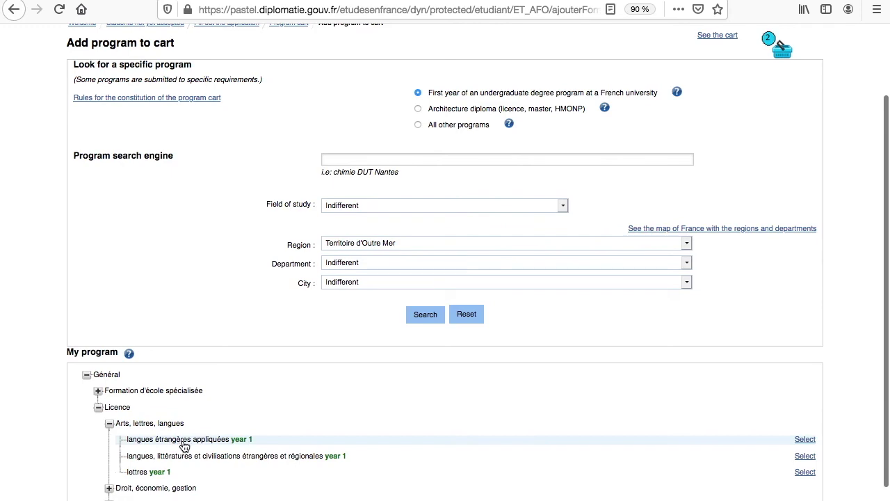
# Step: Review the langues étrangères appliquées program in Faaa, add it to the cart, and view the cart
pyautogui.click(472, 397)
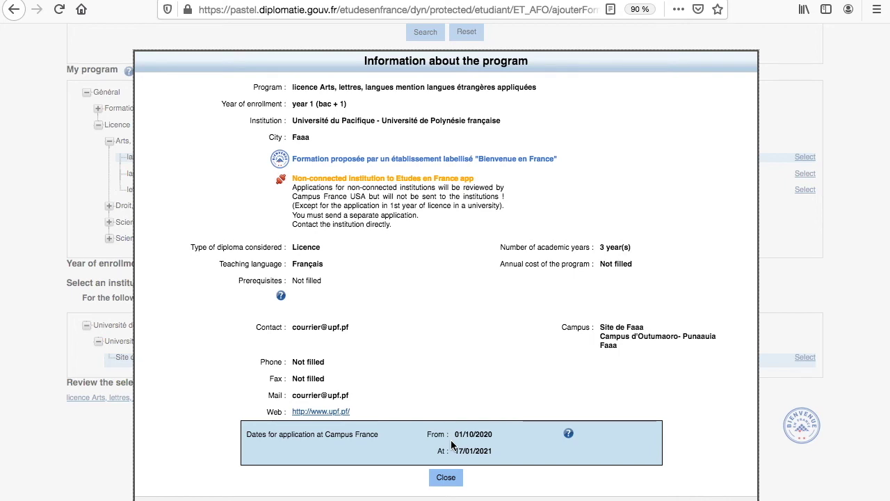
pyautogui.click(447, 480)
pyautogui.click(447, 476)
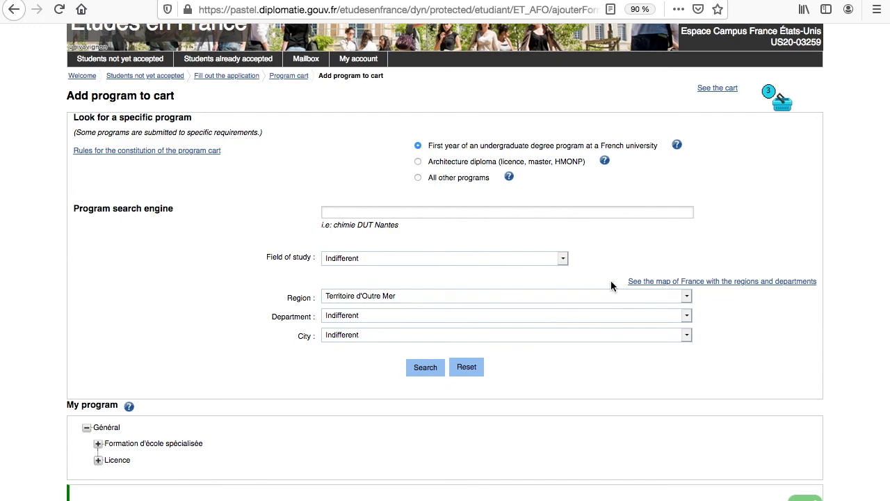
pyautogui.click(717, 93)
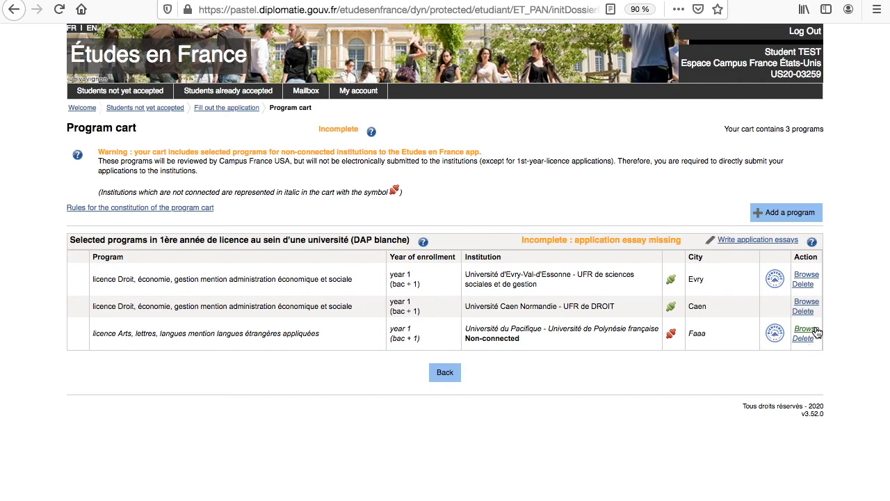
# Step: Check the Faaa program's details in the cart, then return to step 1.2 Fill out the program cart
pyautogui.click(813, 329)
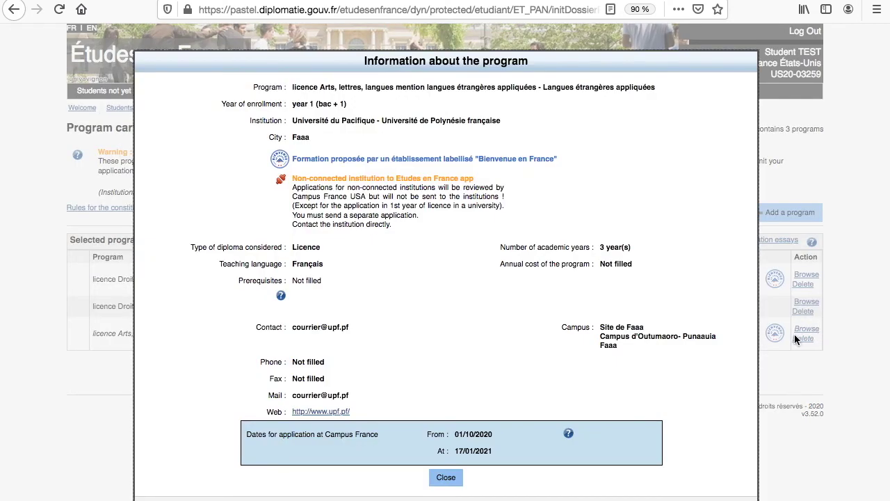
pyautogui.click(445, 479)
pyautogui.click(447, 375)
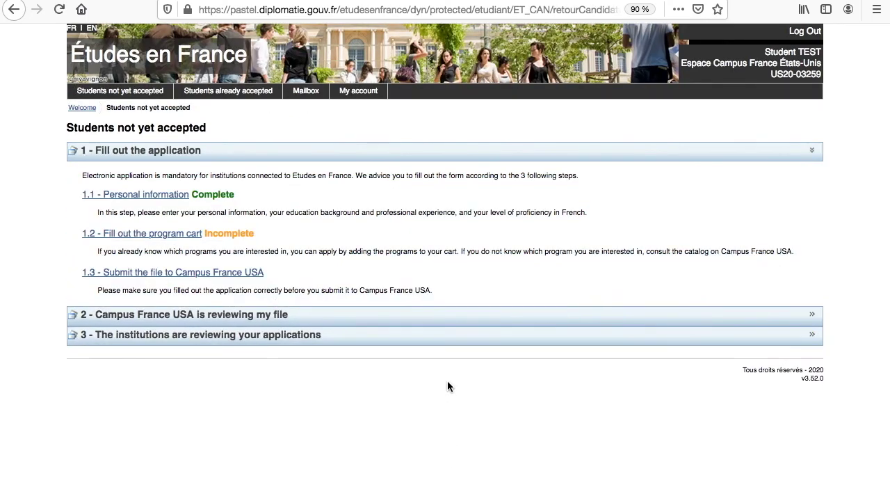
pyautogui.click(186, 238)
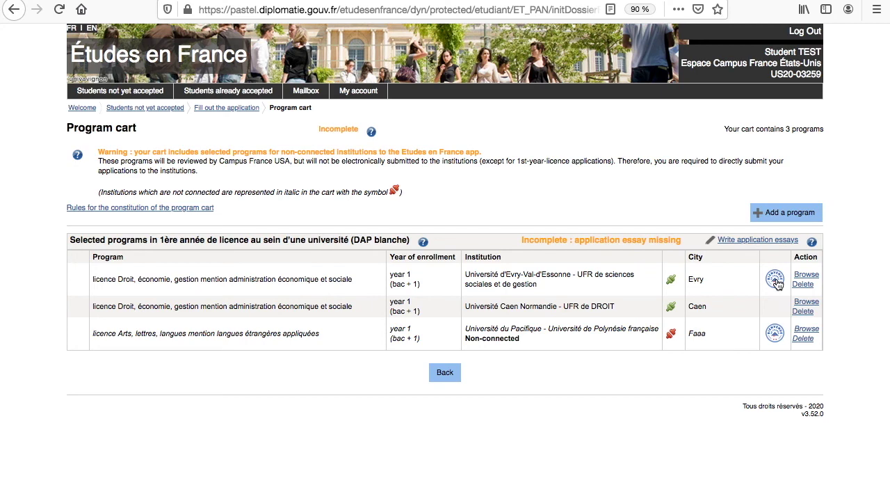
# Step: Register a new essay titled 'My Essay' with its text for the Faaa langues étrangères appliquées program
pyautogui.click(751, 239)
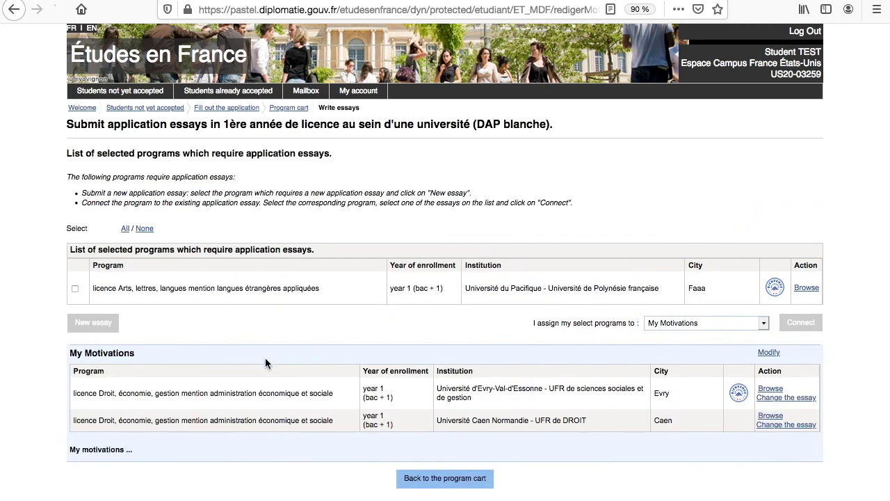
pyautogui.click(75, 292)
pyautogui.click(95, 322)
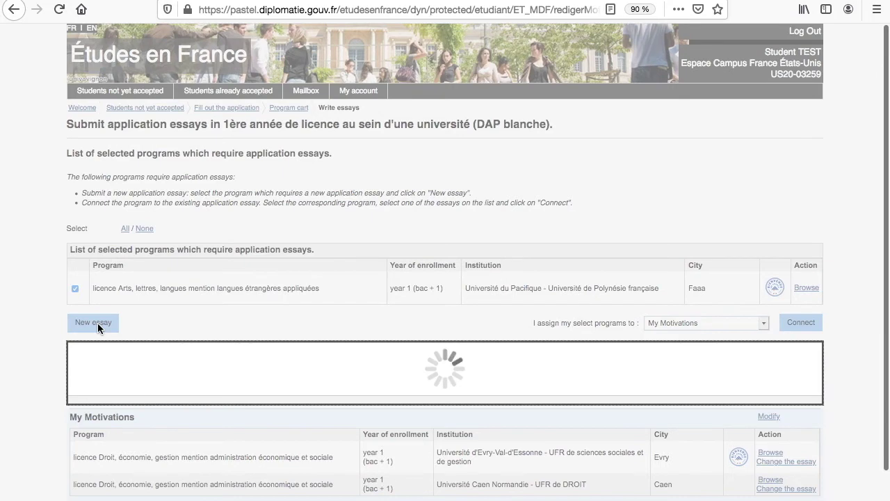
pyautogui.scroll(-5, 235, 414)
pyautogui.scroll(-1, 235, 414)
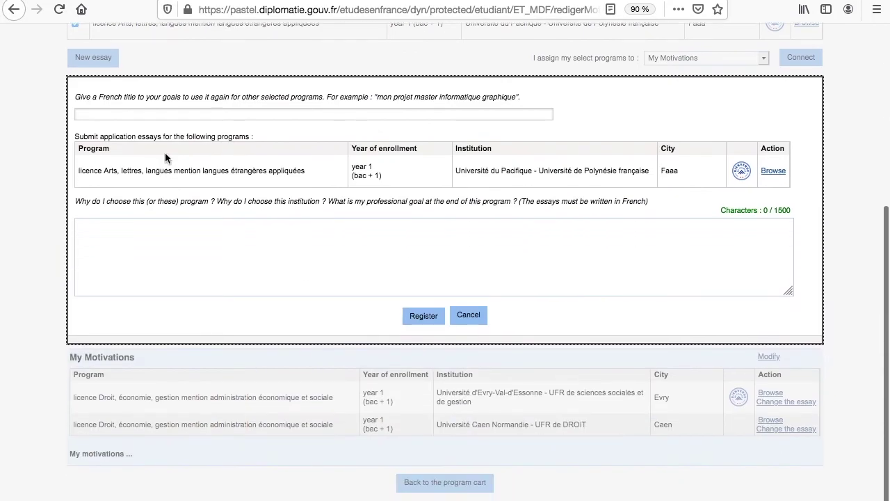
pyautogui.click(165, 115)
pyautogui.write('My Essay')
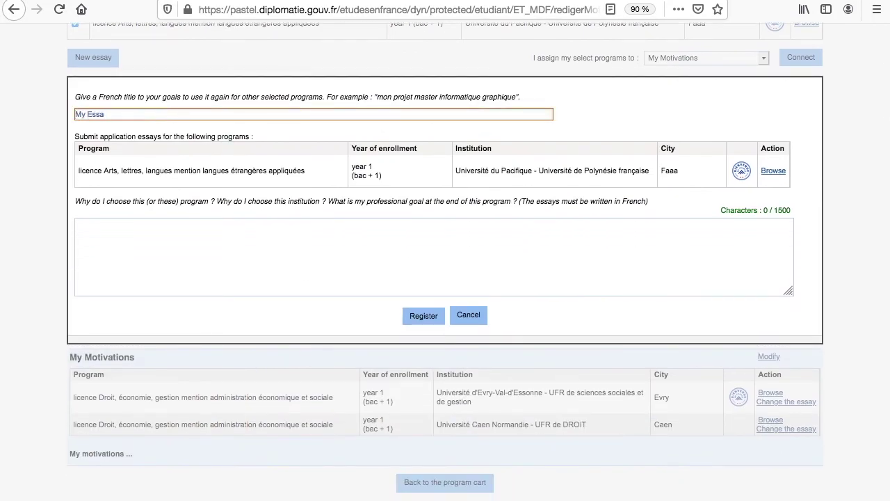
pyautogui.click(170, 230)
pyautogui.write('My e')
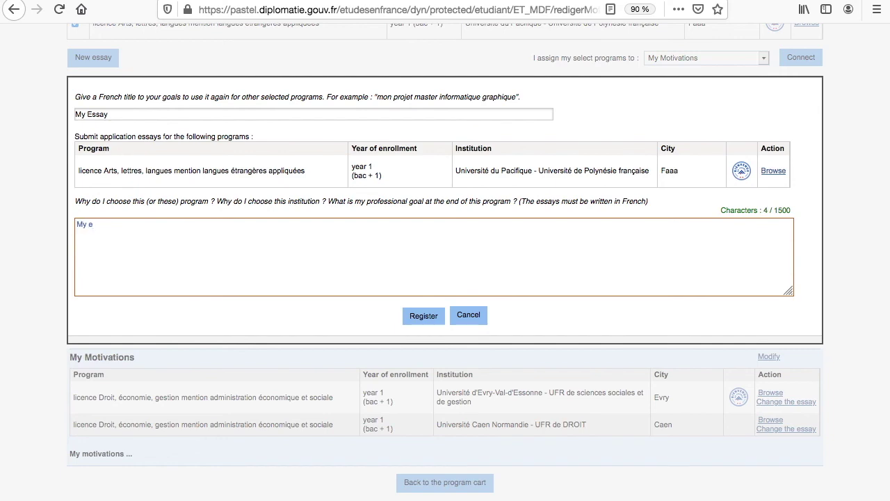
pyautogui.write('ssay ...')
pyautogui.click(433, 314)
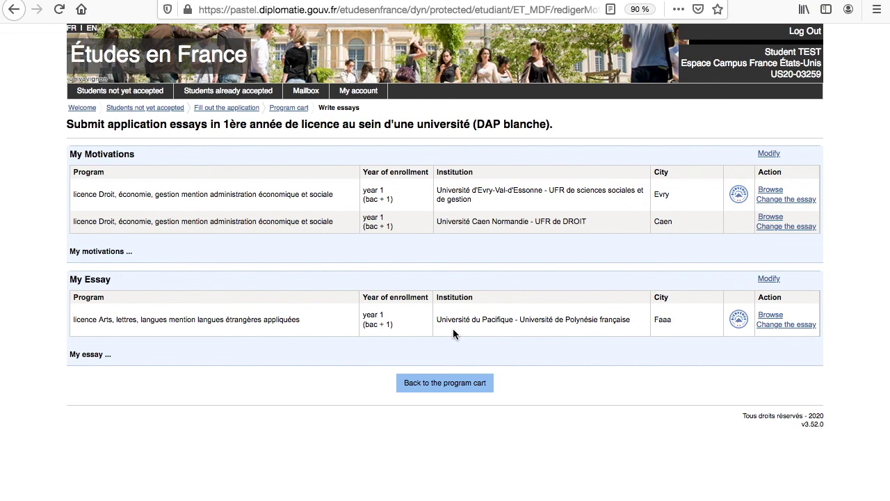
# Step: Return from the program cart to the application overview and go to the file submission step
pyautogui.click(465, 389)
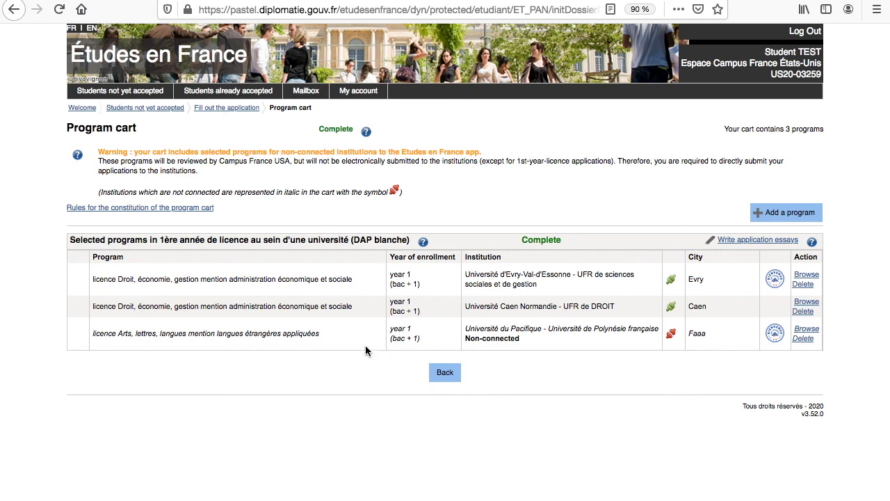
pyautogui.click(244, 115)
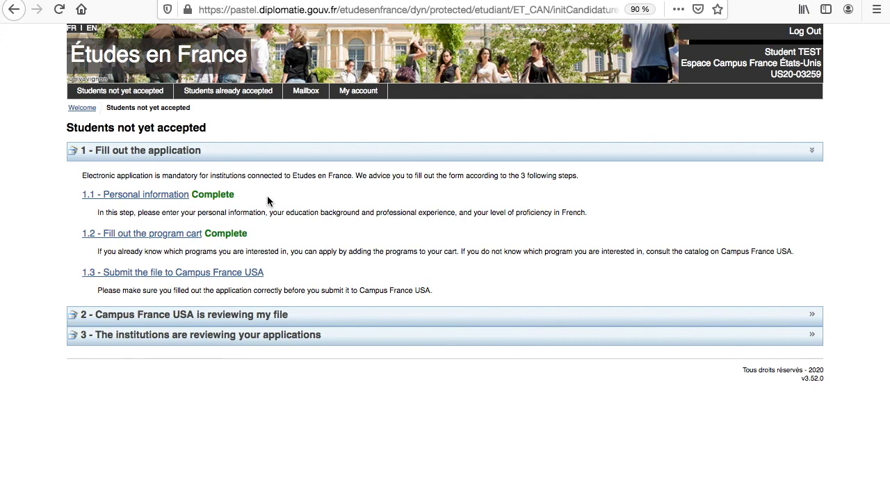
pyautogui.click(261, 276)
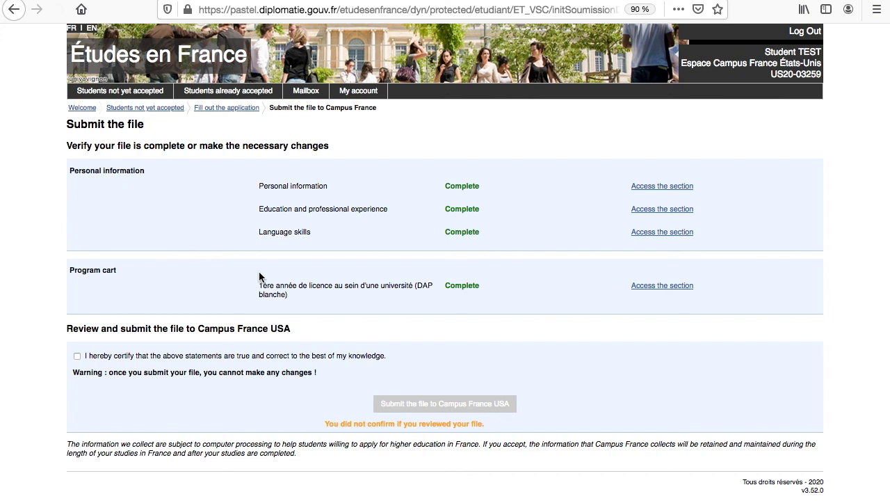
# Step: Certify the statements, confirm submitting the file, and select the docboxcfusa.org address
pyautogui.click(214, 357)
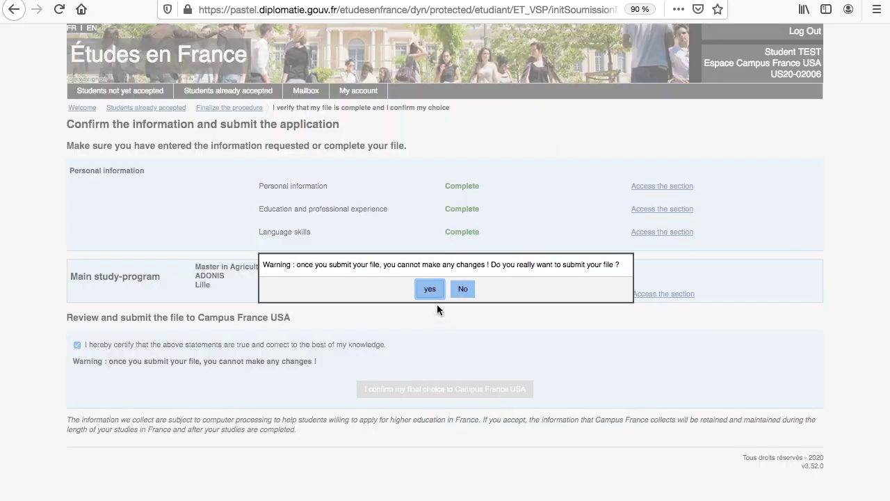
pyautogui.click(429, 235)
pyautogui.moveTo(457, 204); pyautogui.dragTo(555, 204)
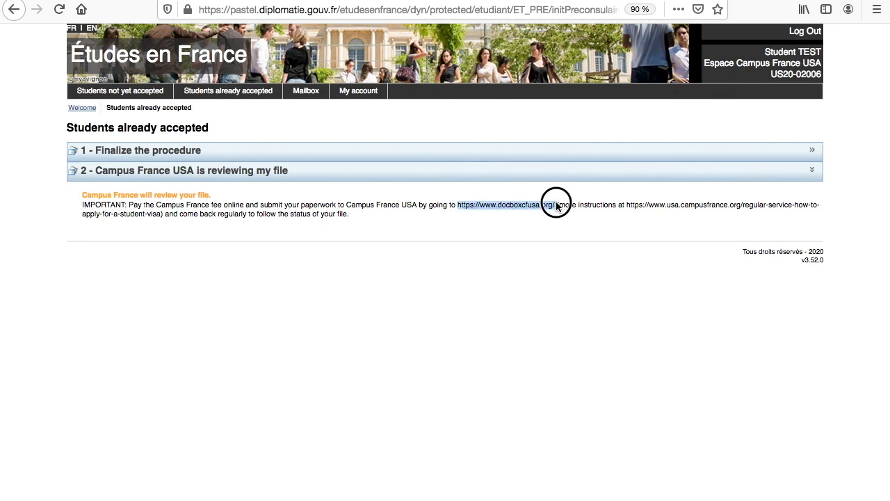